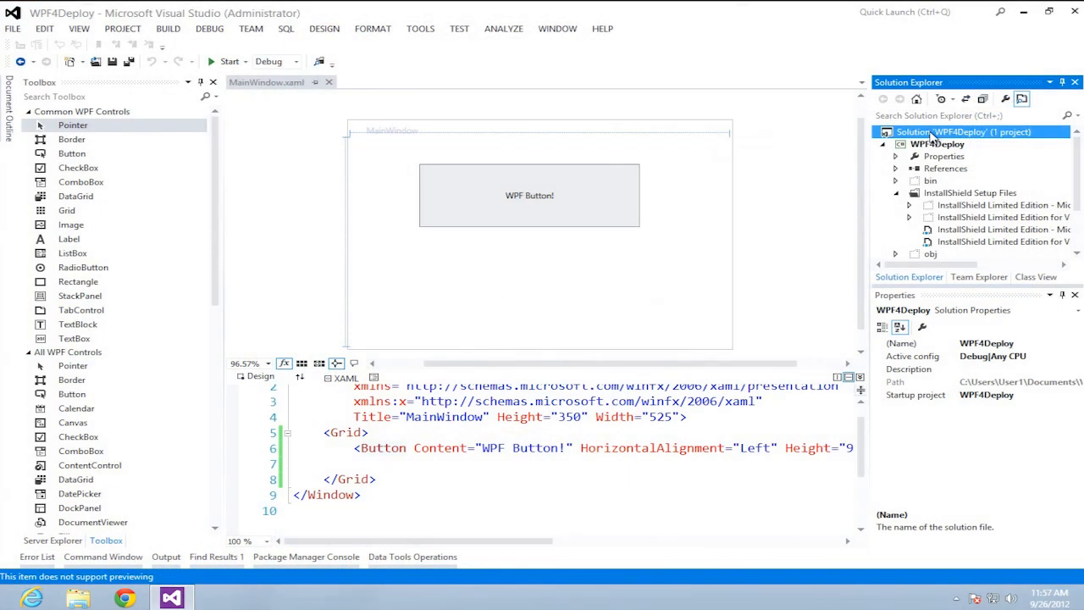
right_click(932, 134)
mouse_move(696, 303)
left_click(586, 307)
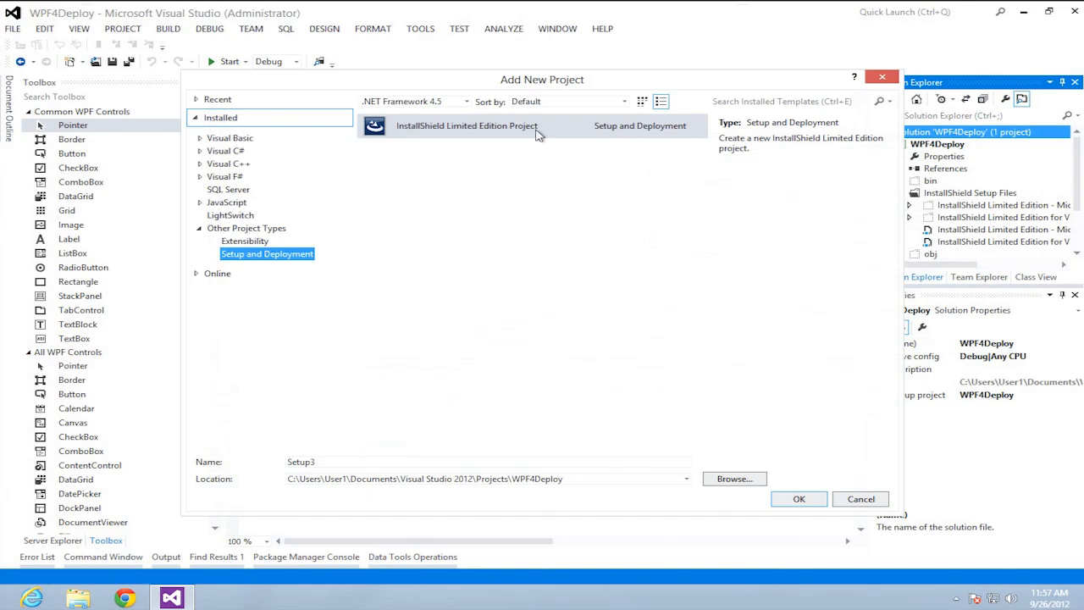
left_click(472, 127)
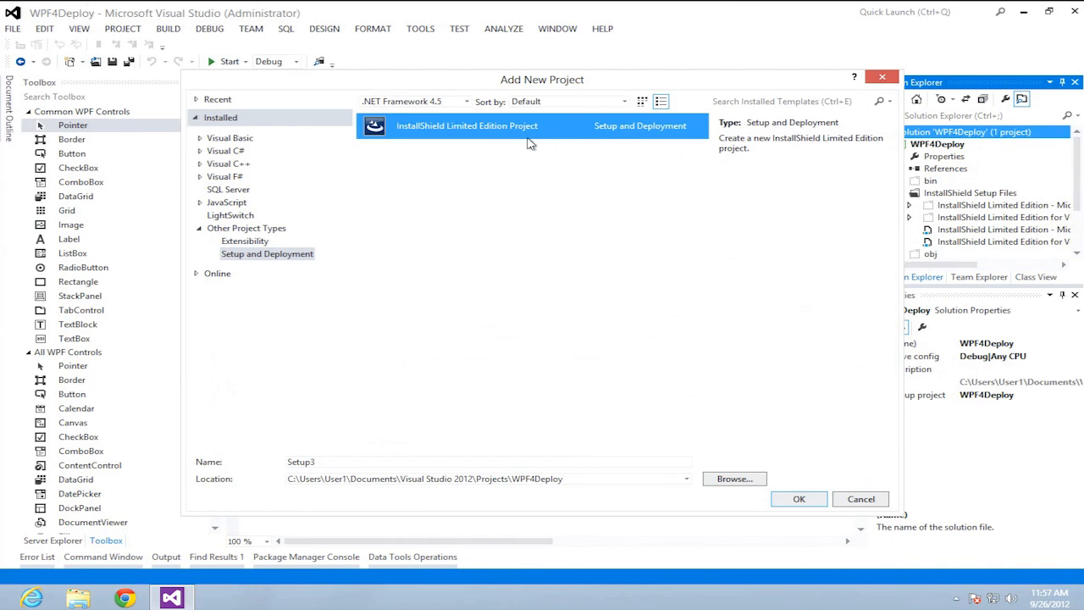
left_click(862, 498)
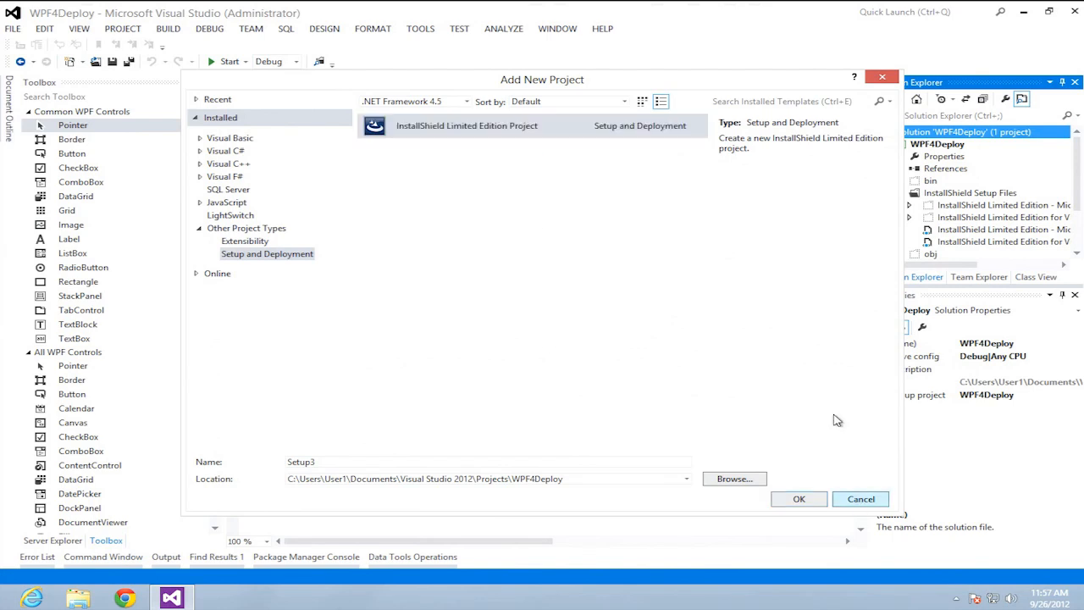
View the first InstallShield Limited Edition page file in the browser to read how to get the tool, and close it.
right_click(961, 230)
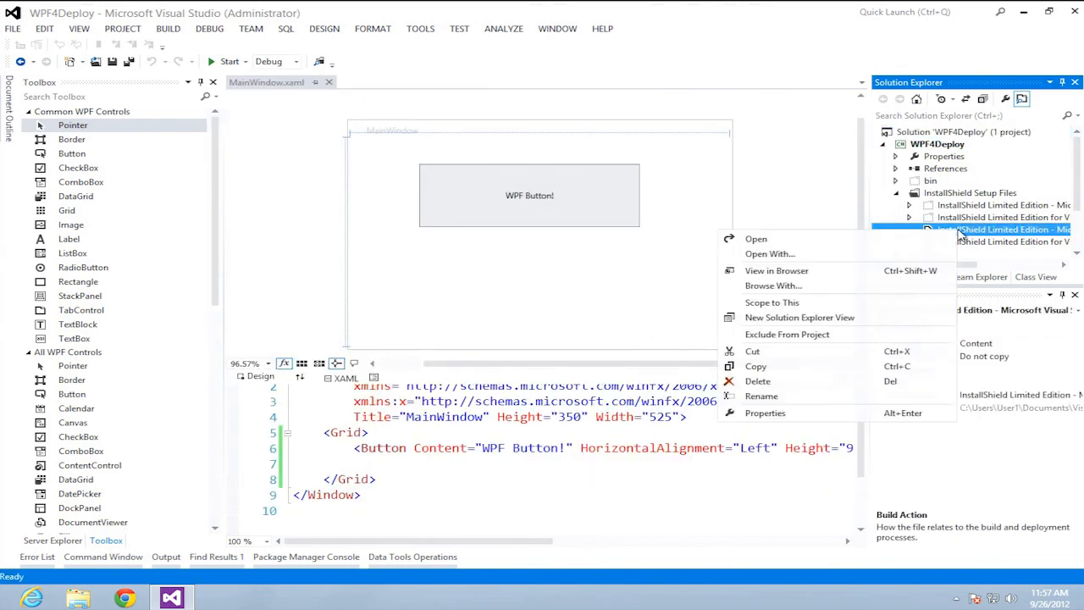
left_click(777, 271)
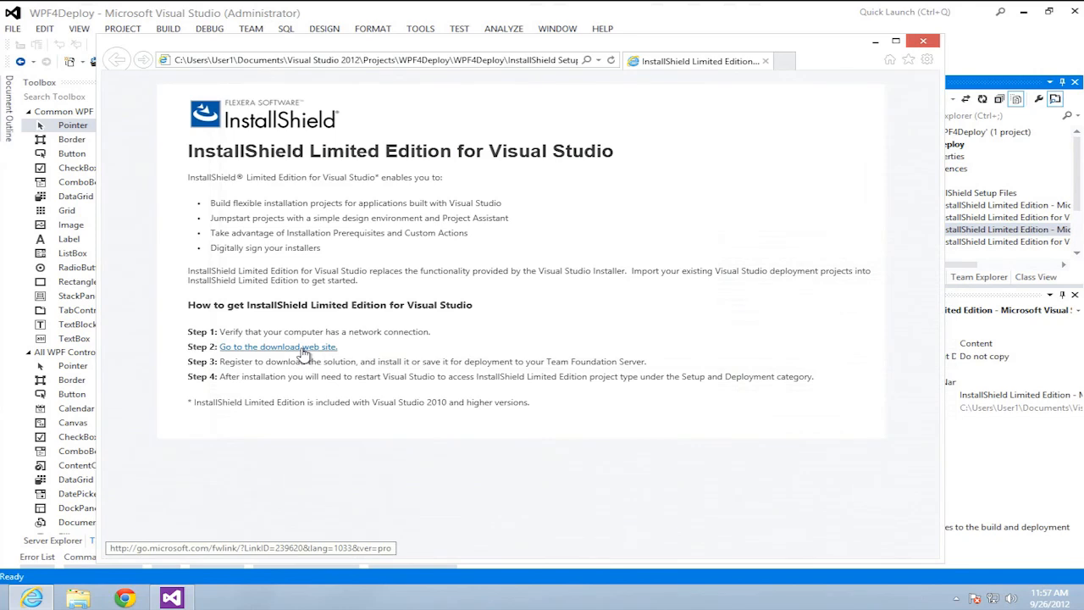
left_click(923, 41)
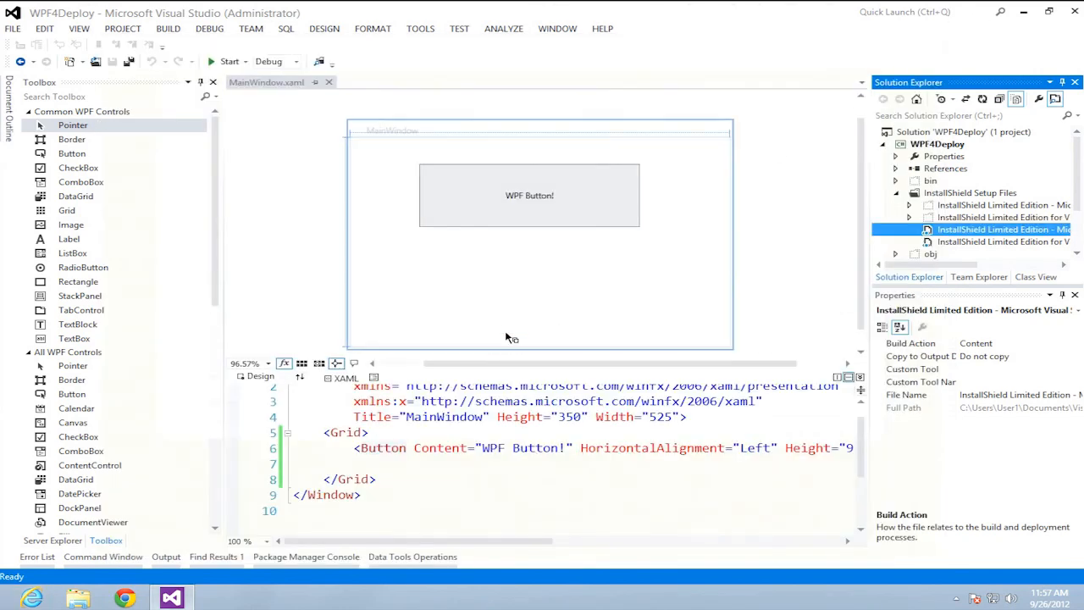
View the InstallShield Limited Edition for Visual Studio page file in the browser, look over its download registration form, and close it.
right_click(942, 243)
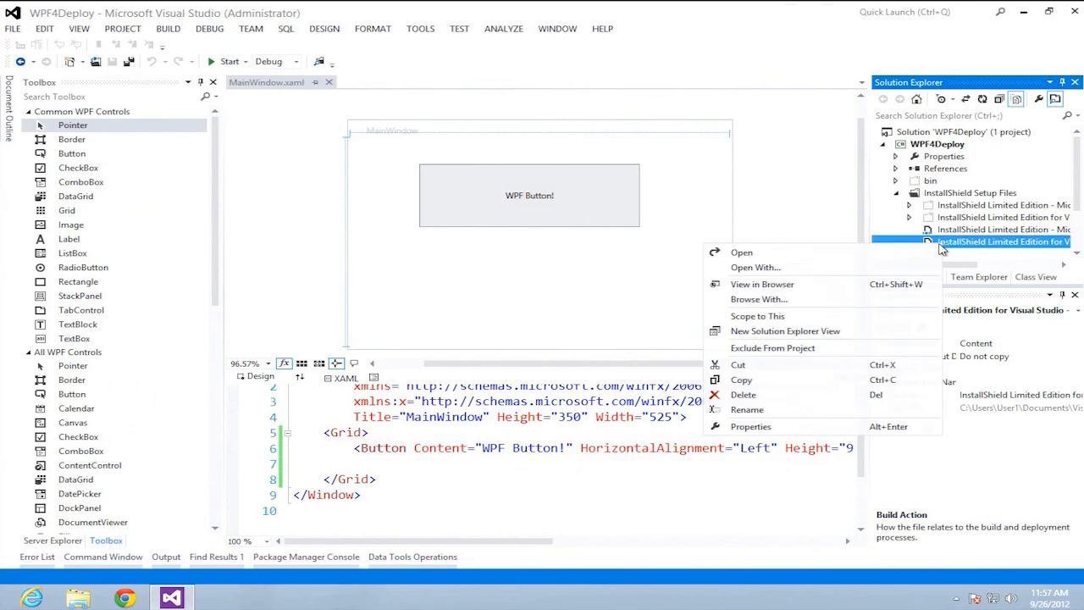
left_click(779, 284)
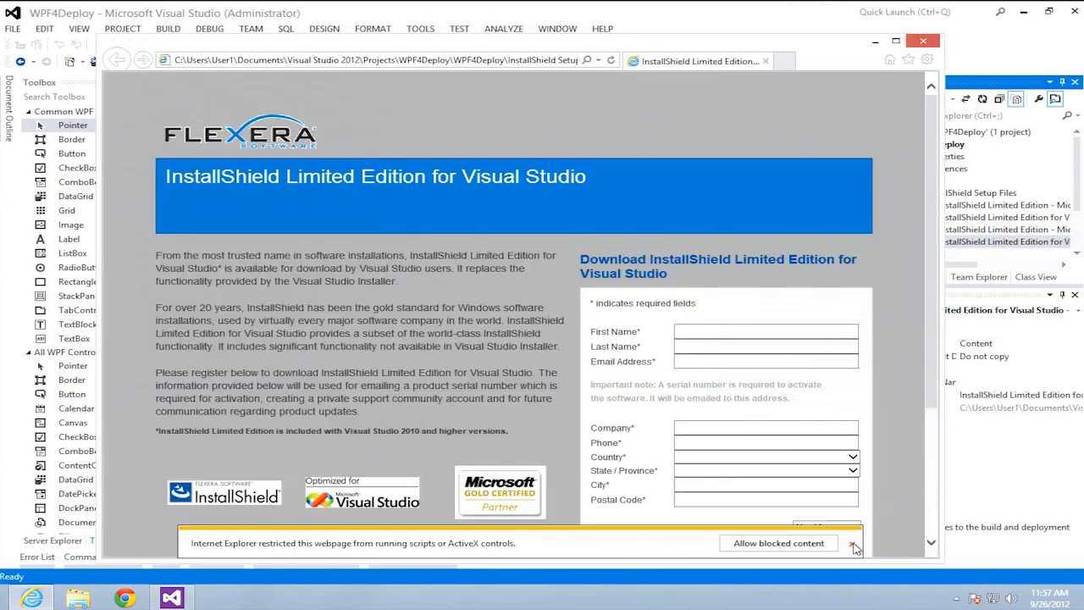
left_click(853, 545)
scroll(932, 546, "down", 2)
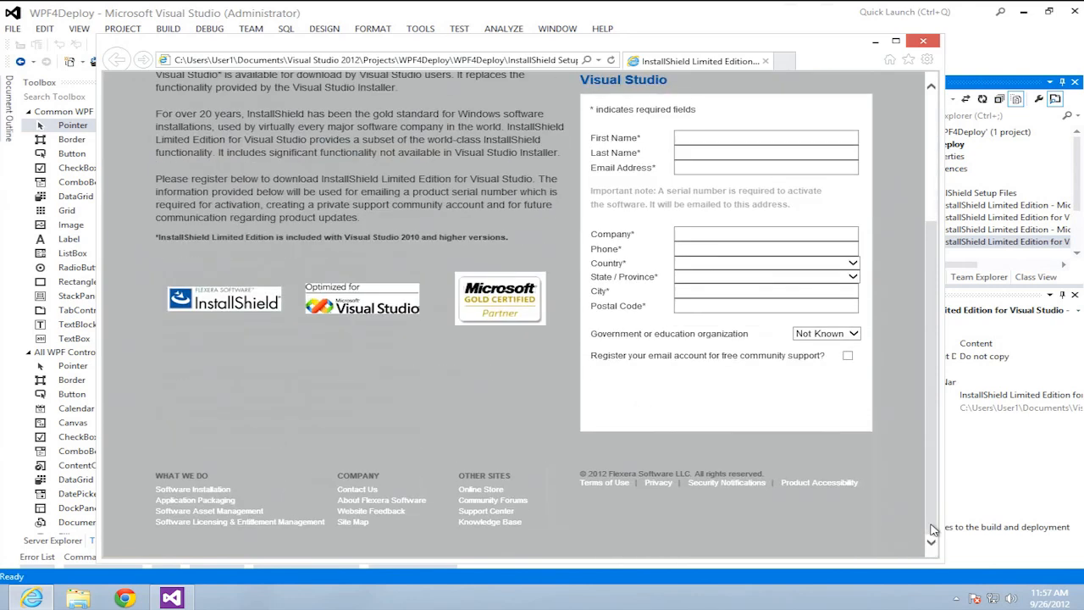
scroll(931, 529, "up", 2)
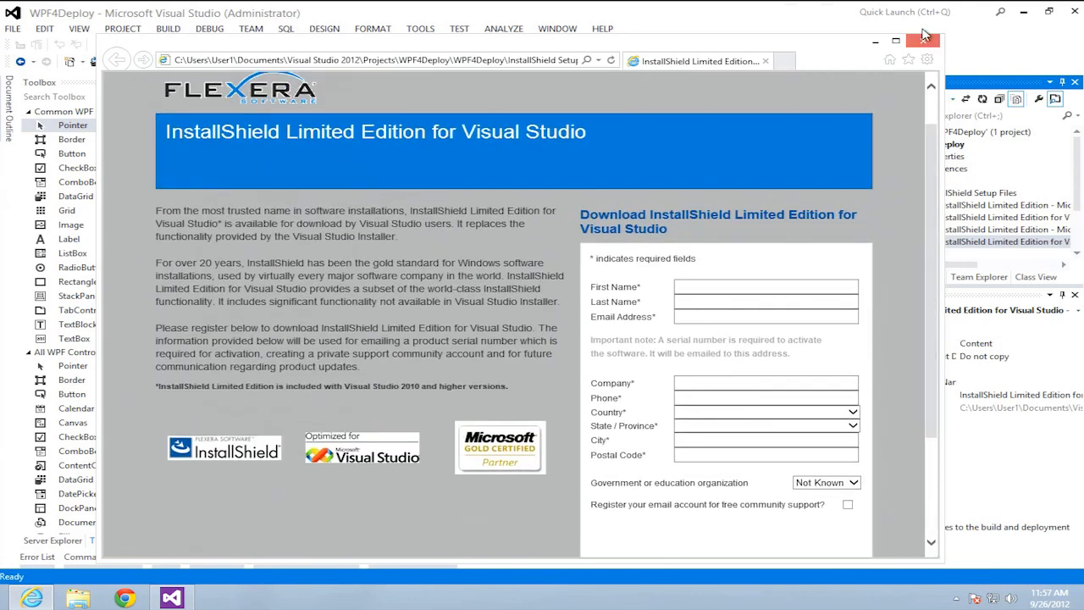
left_click(925, 39)
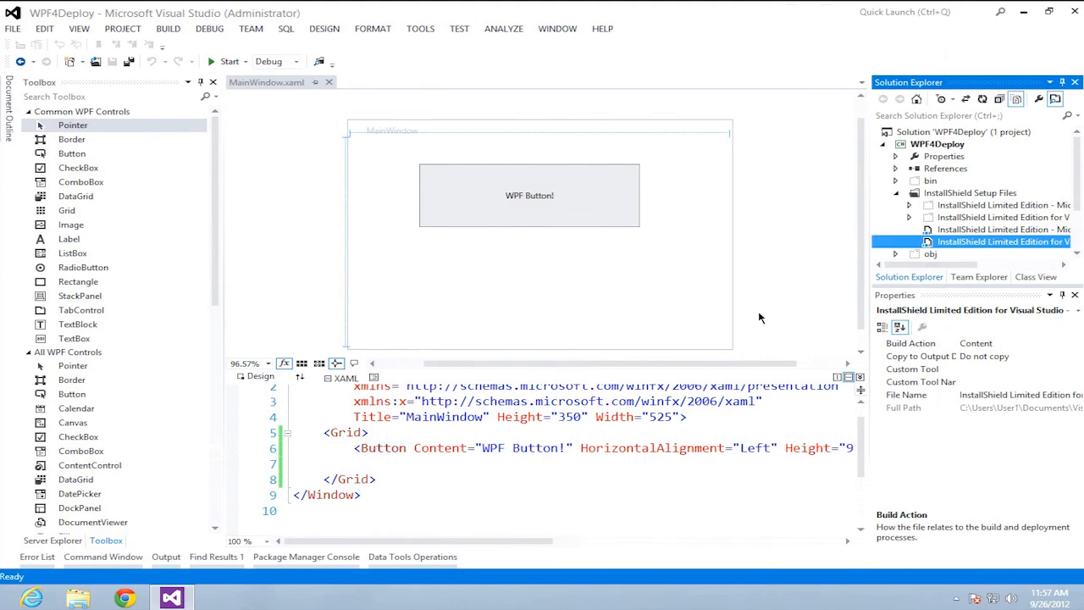
Add a new InstallShield Limited Edition Project named SetupApp2 to the WPF4Deploy solution.
right_click(927, 135)
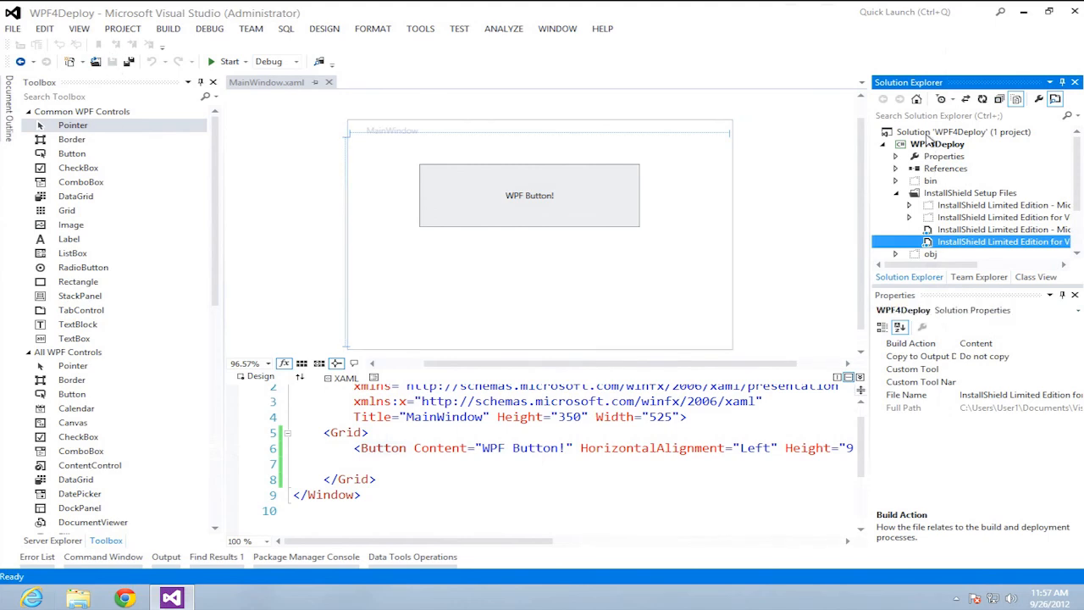
right_click(927, 134)
mouse_move(666, 307)
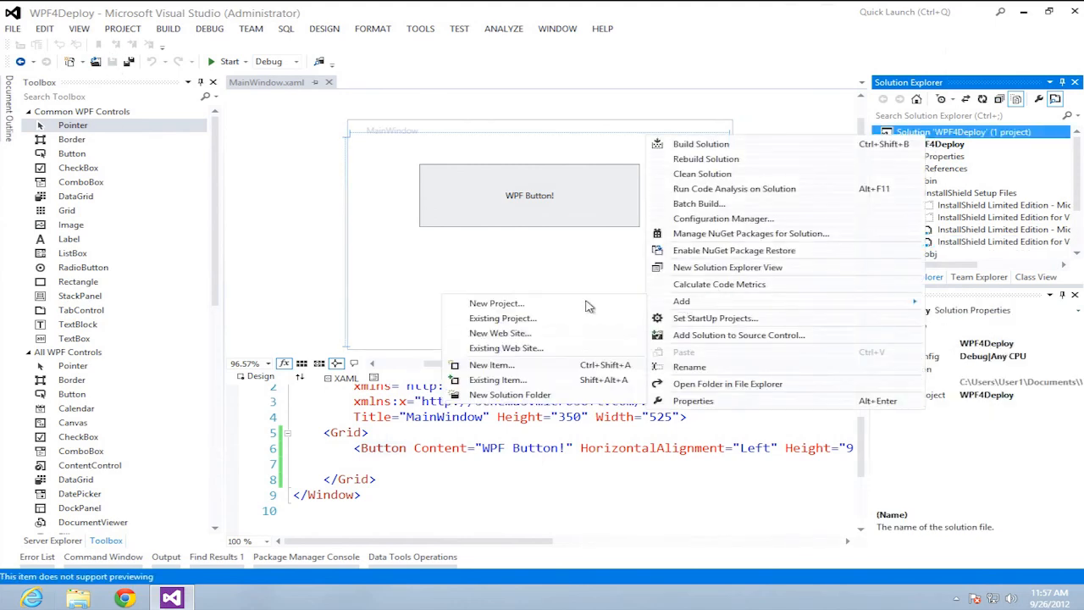
left_click(589, 305)
left_click(457, 134)
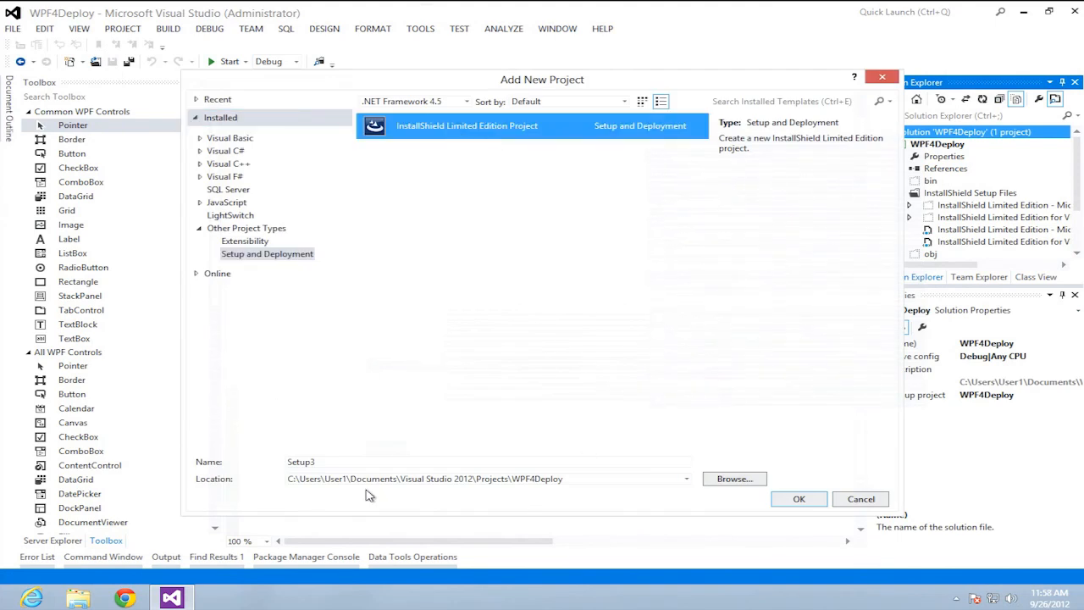
left_click(359, 461)
type("App")
key("Return")
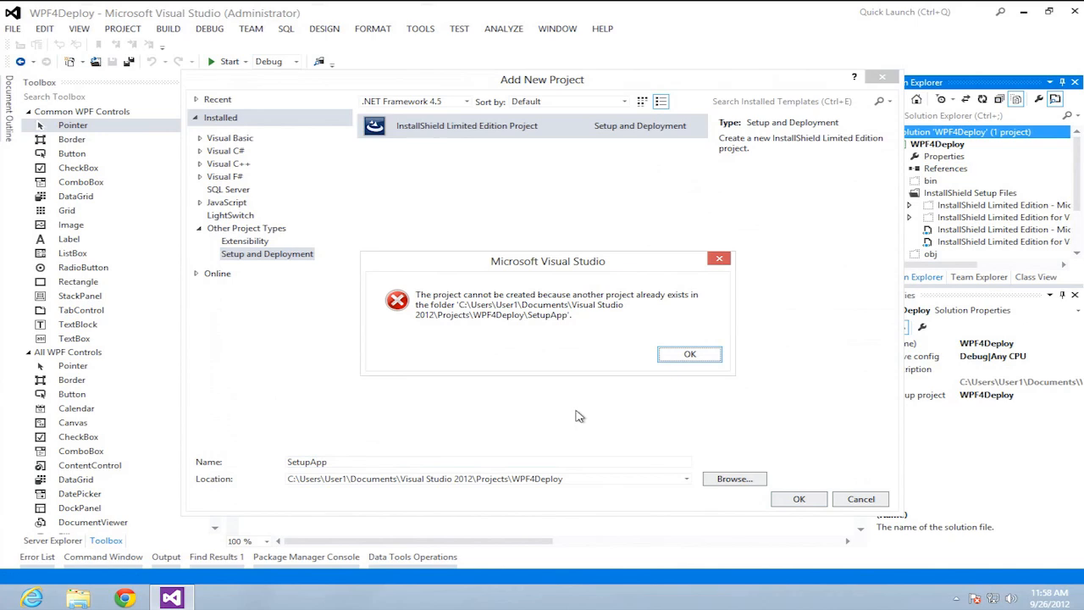
left_click(690, 354)
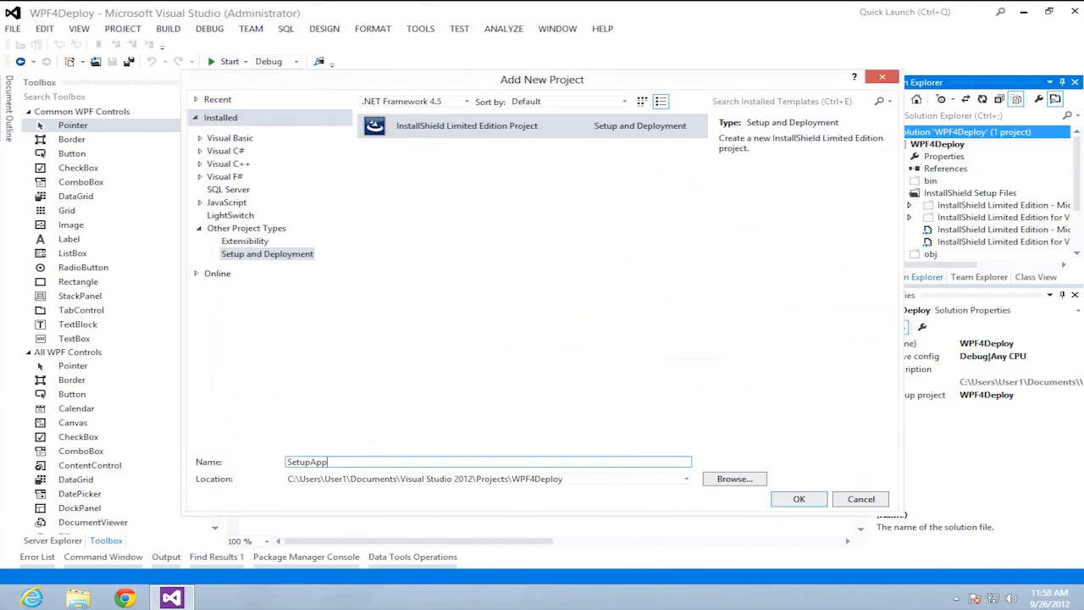
left_click(798, 501)
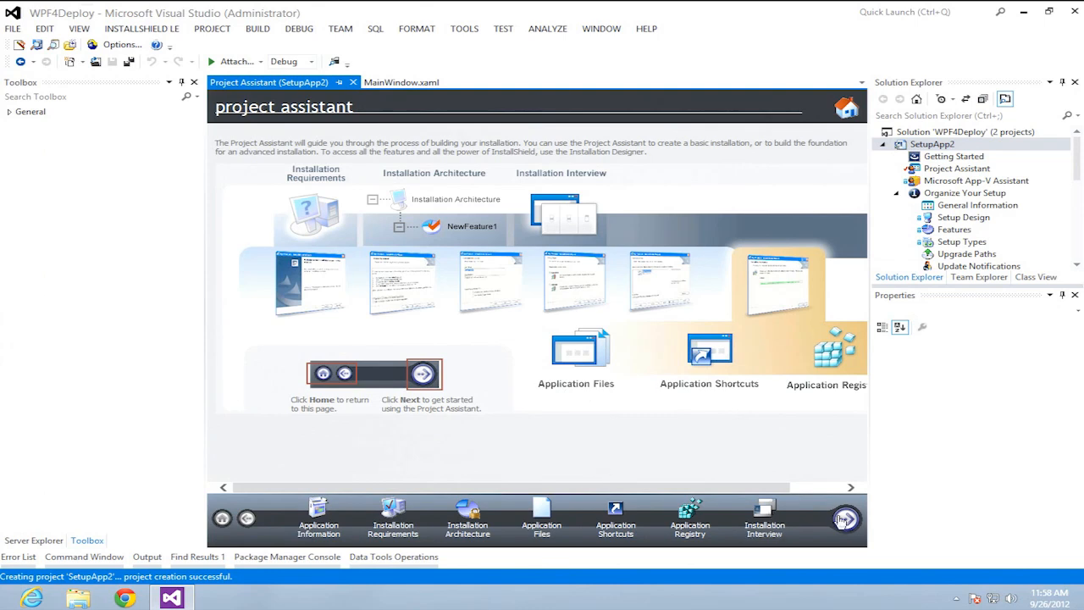
In the installation requirements, specify that the application requires the Microsoft .NET Framework 4.5 Full package.
left_click(655, 433)
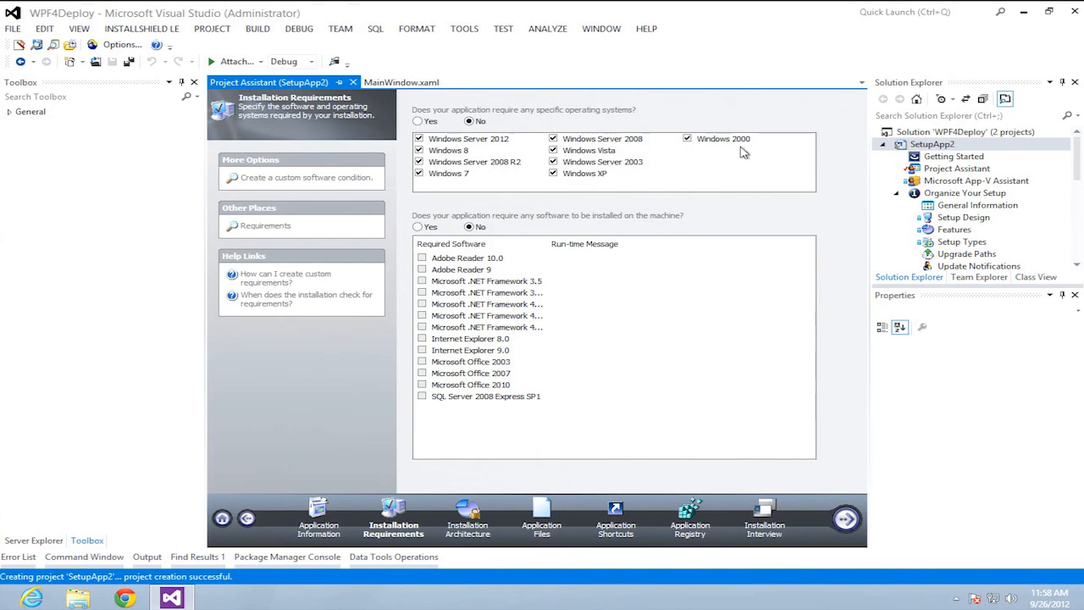
left_click(419, 229)
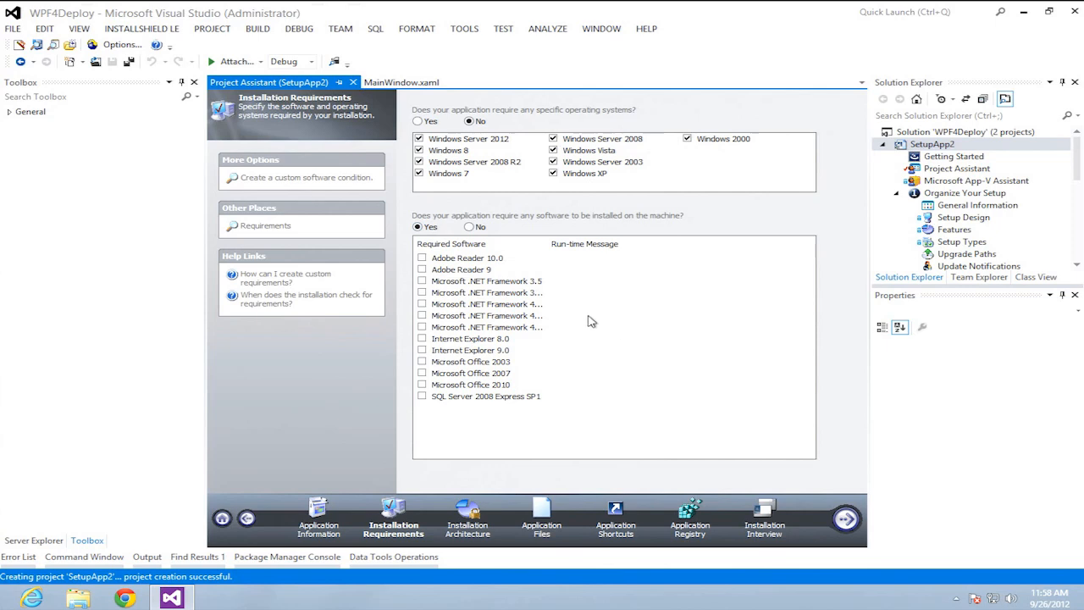
left_click_drag(546, 242, 610, 241)
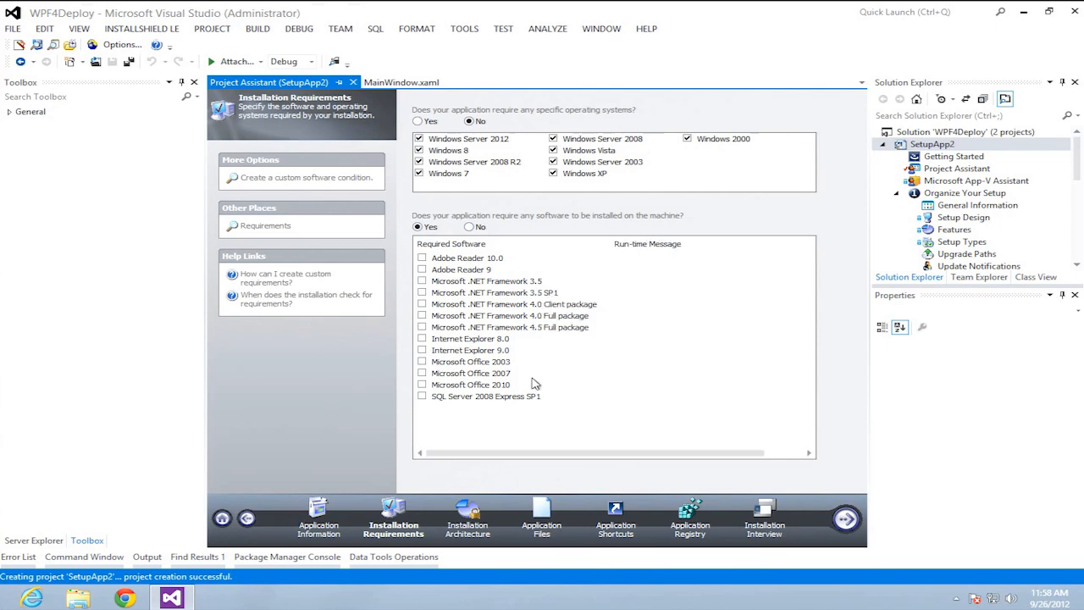
left_click(422, 327)
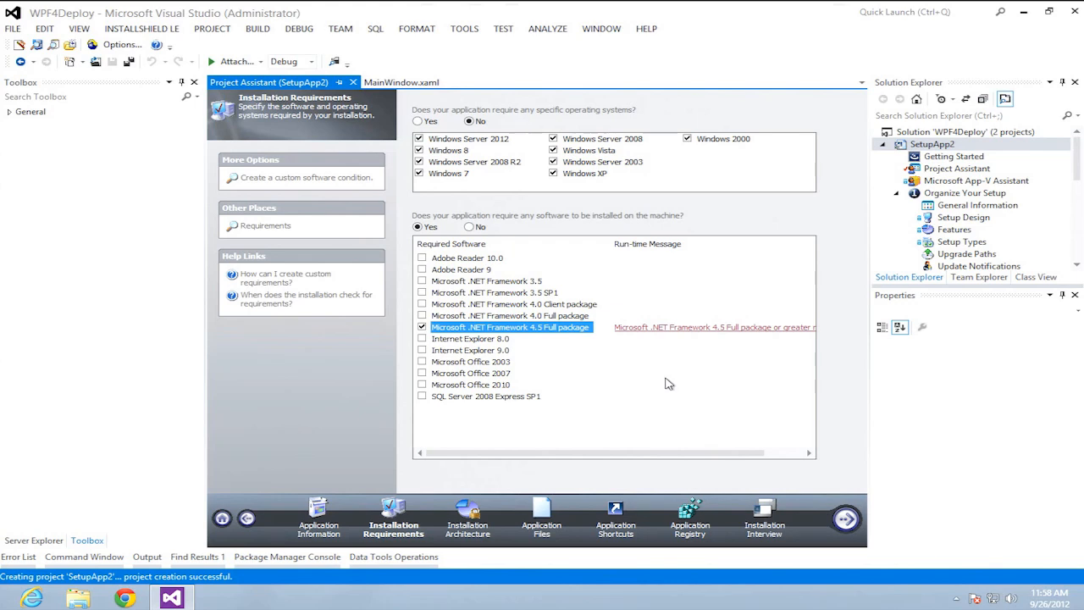
Add the WPF4Deploy primary output to the My Product Name [INSTALLDIR] folder in the application files.
left_click(846, 519)
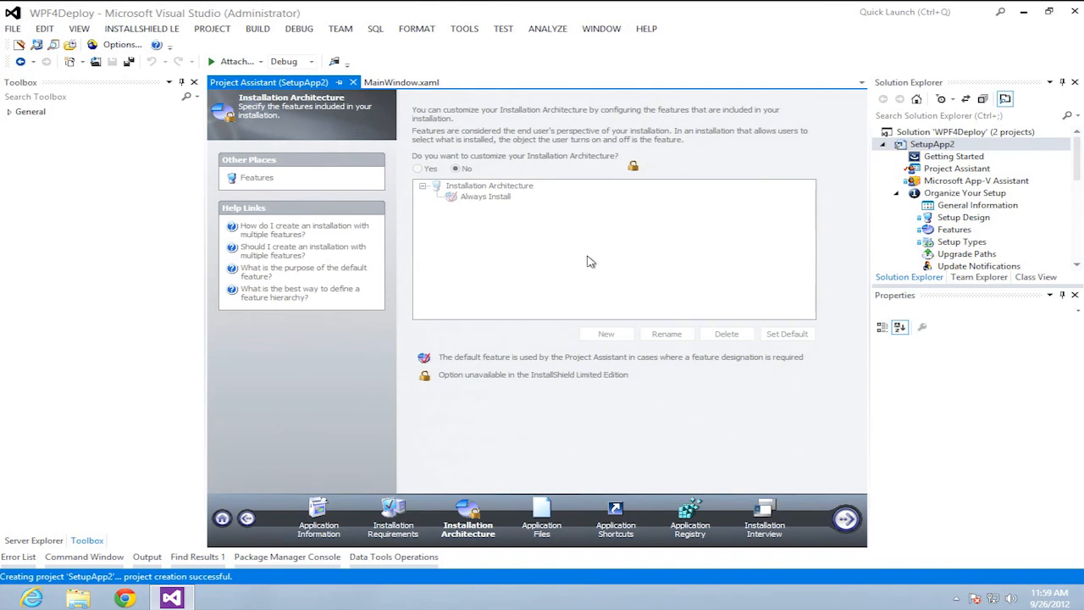
left_click(846, 520)
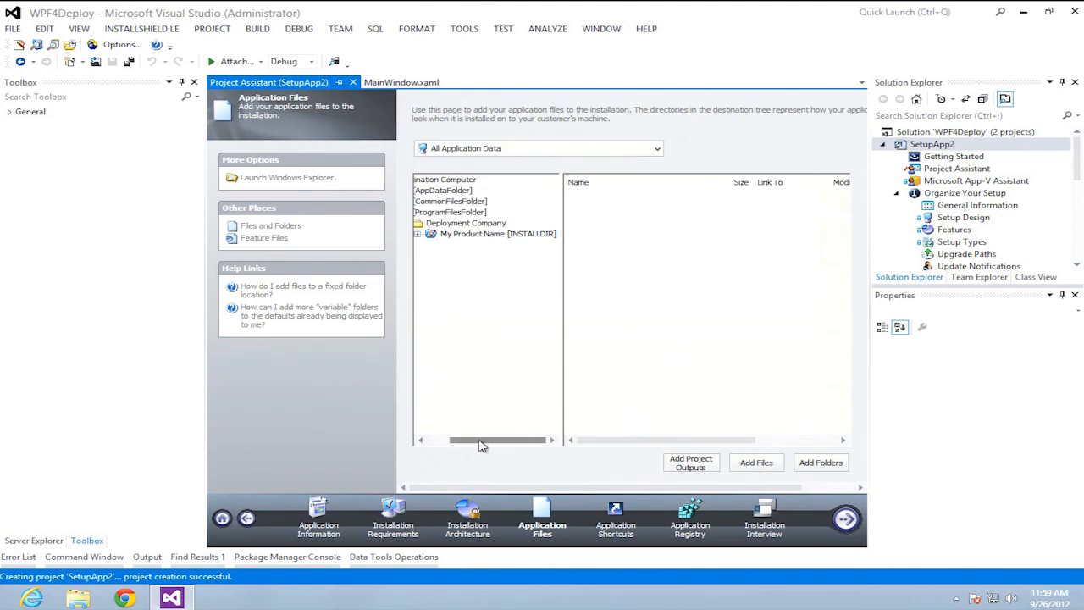
left_click_drag(481, 440, 435, 440)
left_click(500, 235)
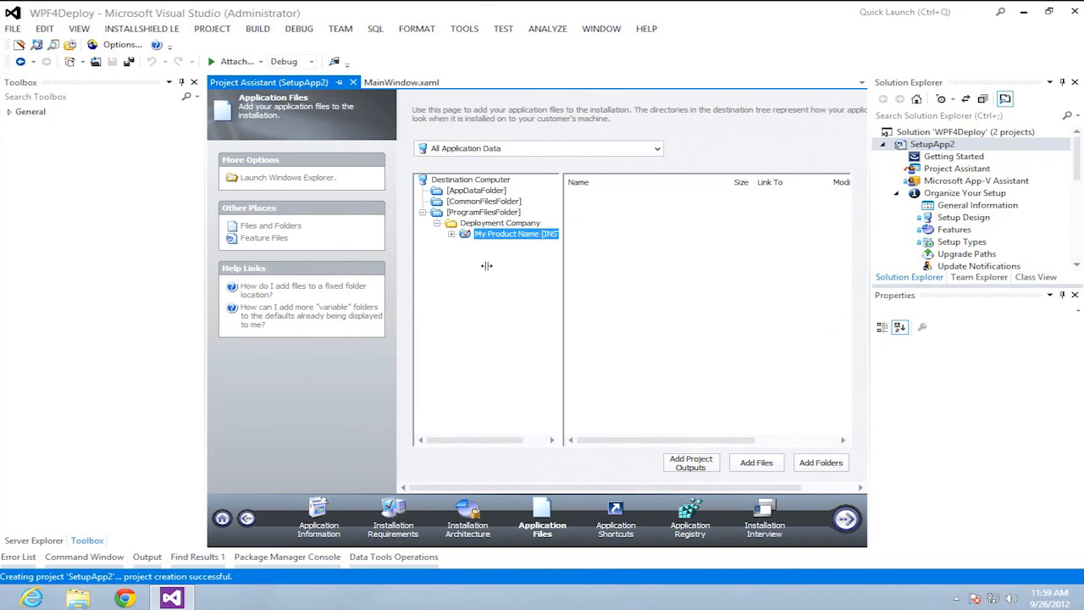
left_click(689, 463)
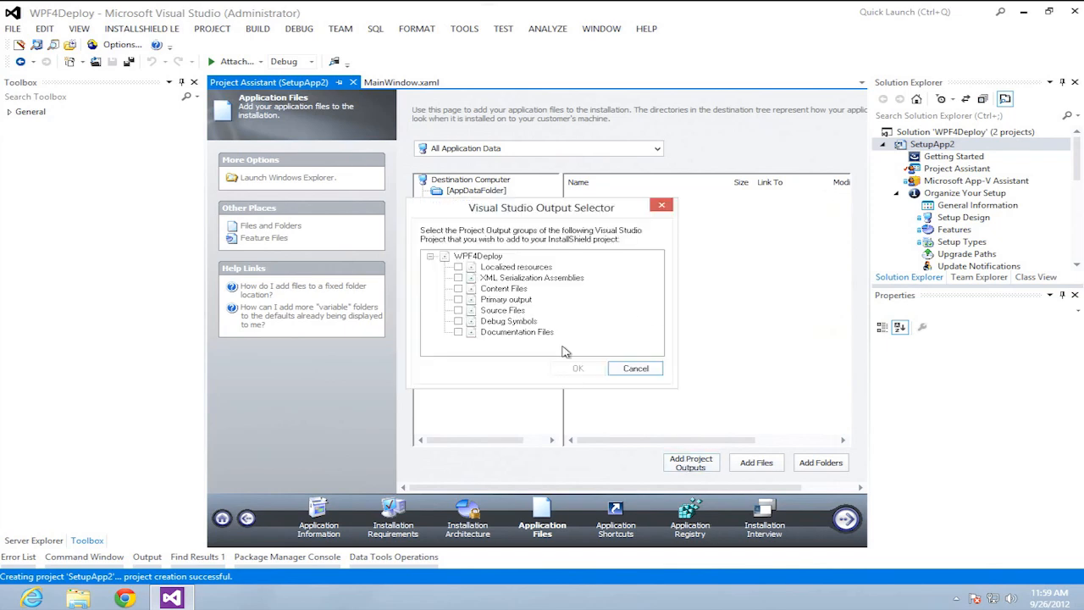
left_click(458, 299)
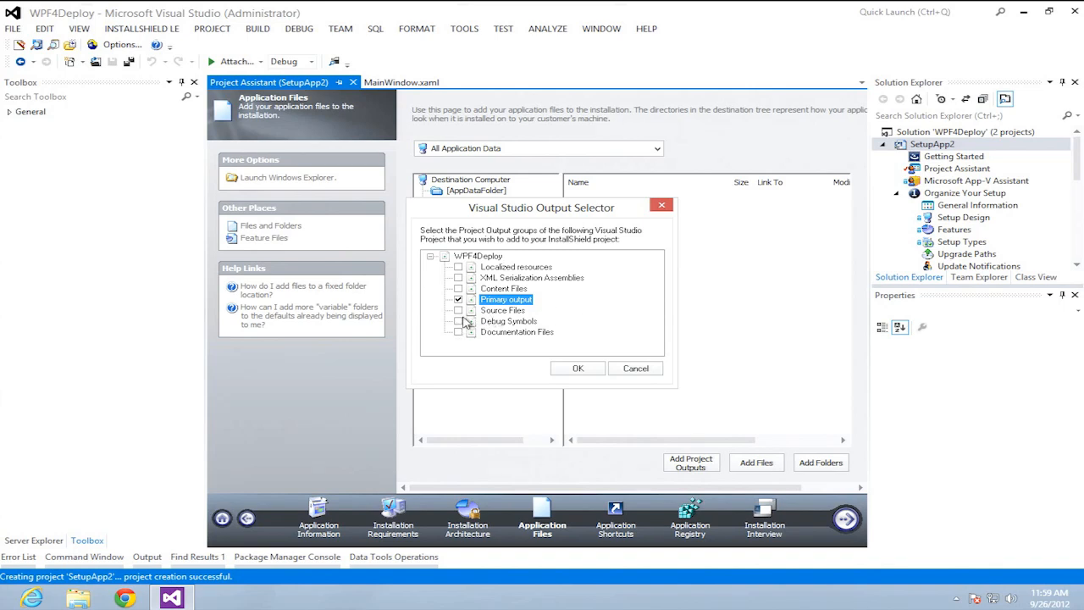
left_click(579, 369)
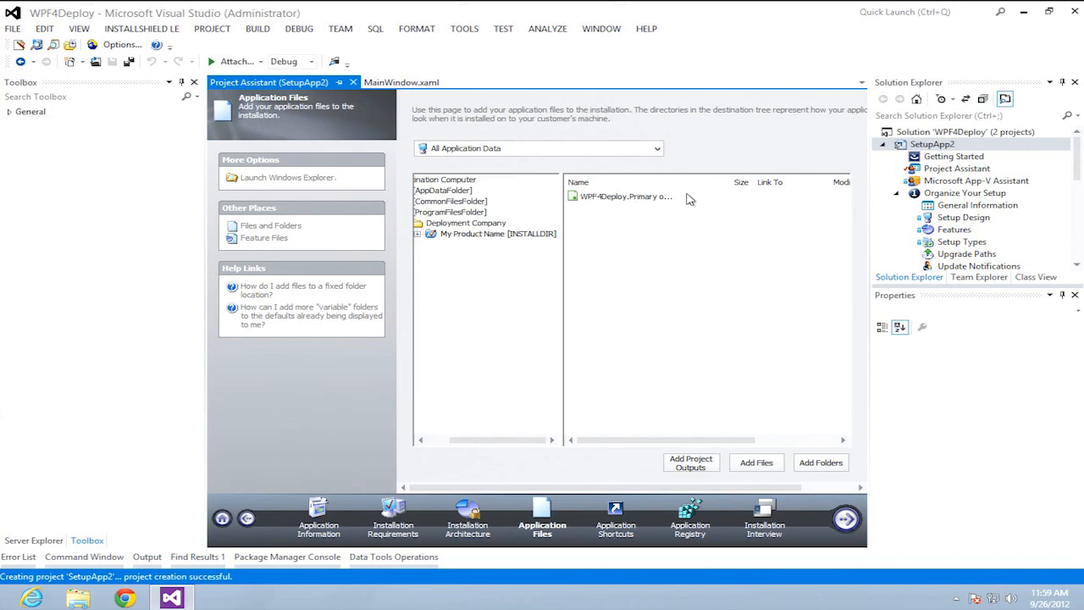
left_click_drag(677, 182, 729, 181)
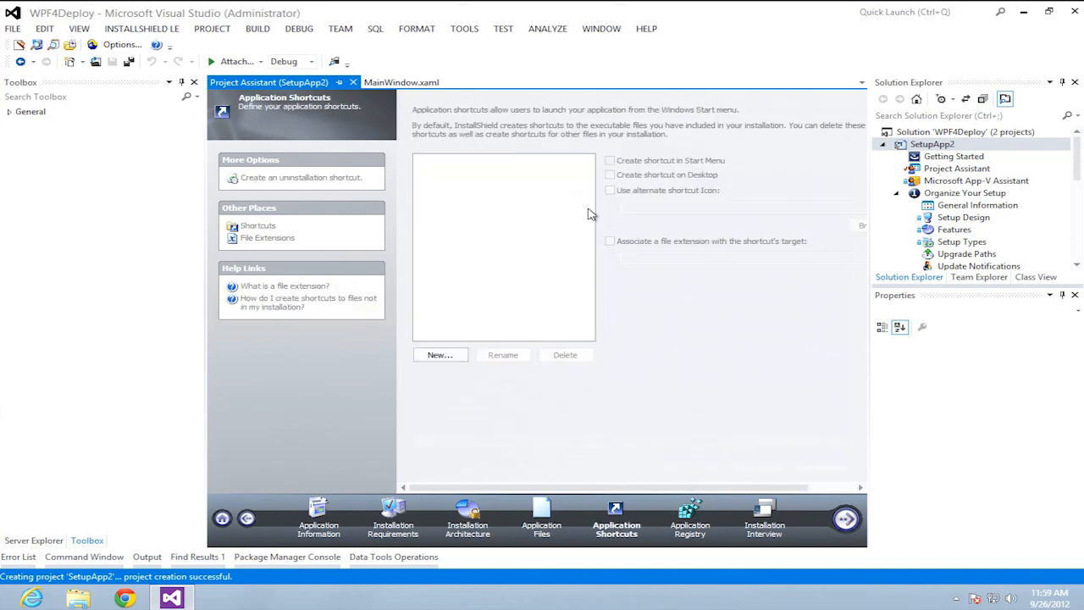
Create an application shortcut targeting WPF4Deploy.Primary output in the My Product Name folder under [ProgramFilesFolder], and select it in the shortcut list.
left_click(442, 355)
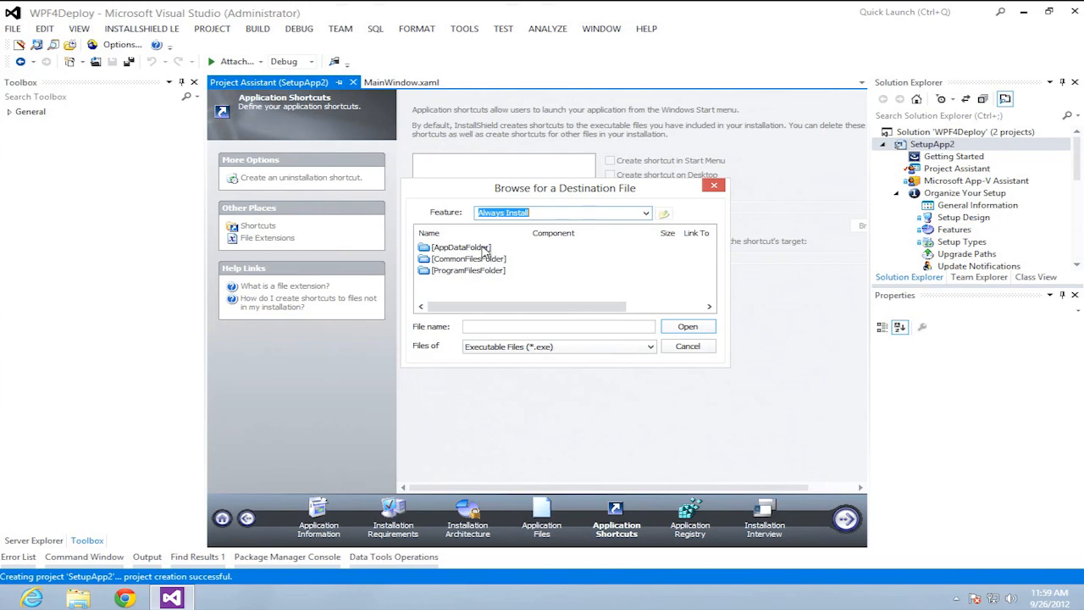
double_click(464, 249)
left_click(664, 214)
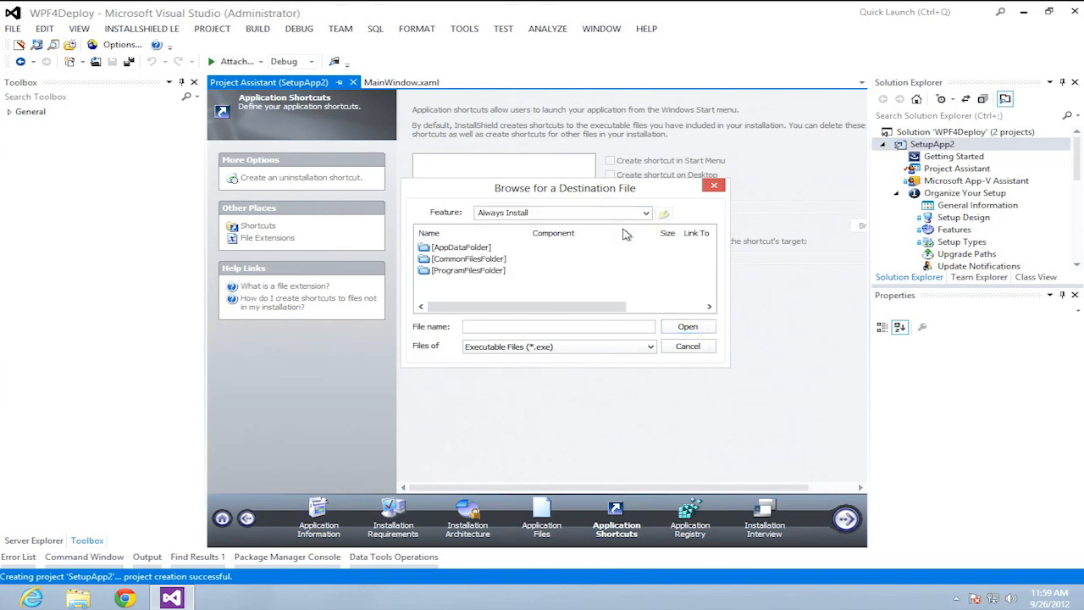
double_click(442, 270)
double_click(458, 249)
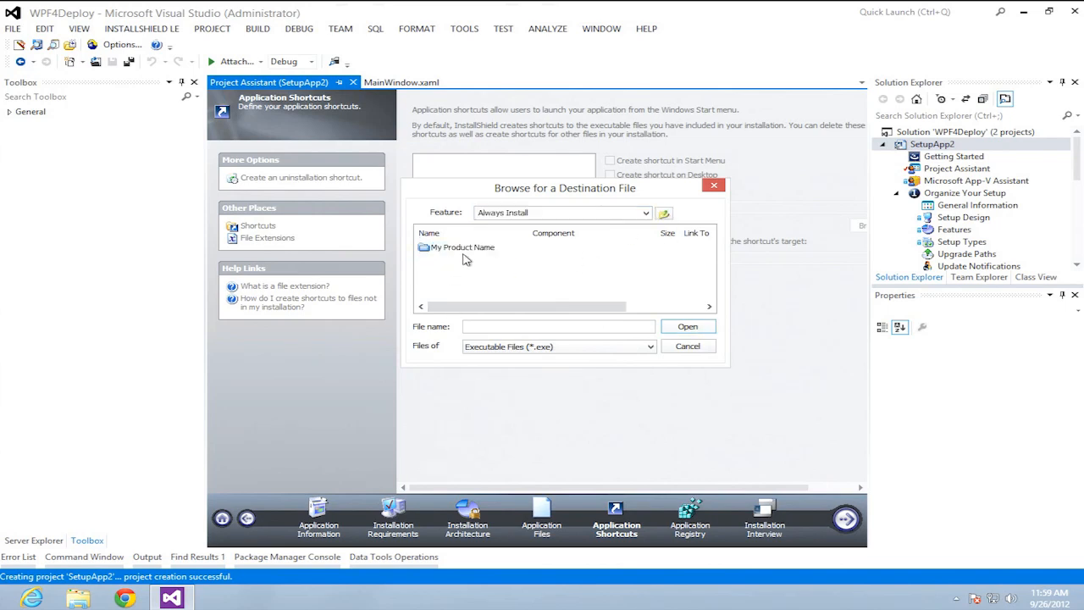
double_click(462, 248)
left_click(473, 251)
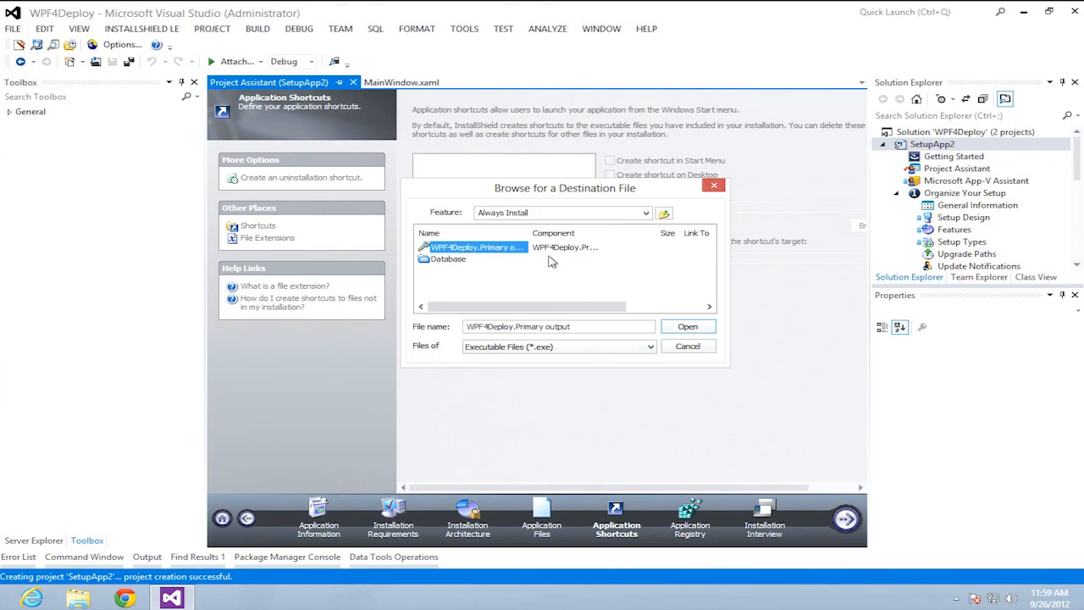
left_click_drag(531, 232, 580, 231)
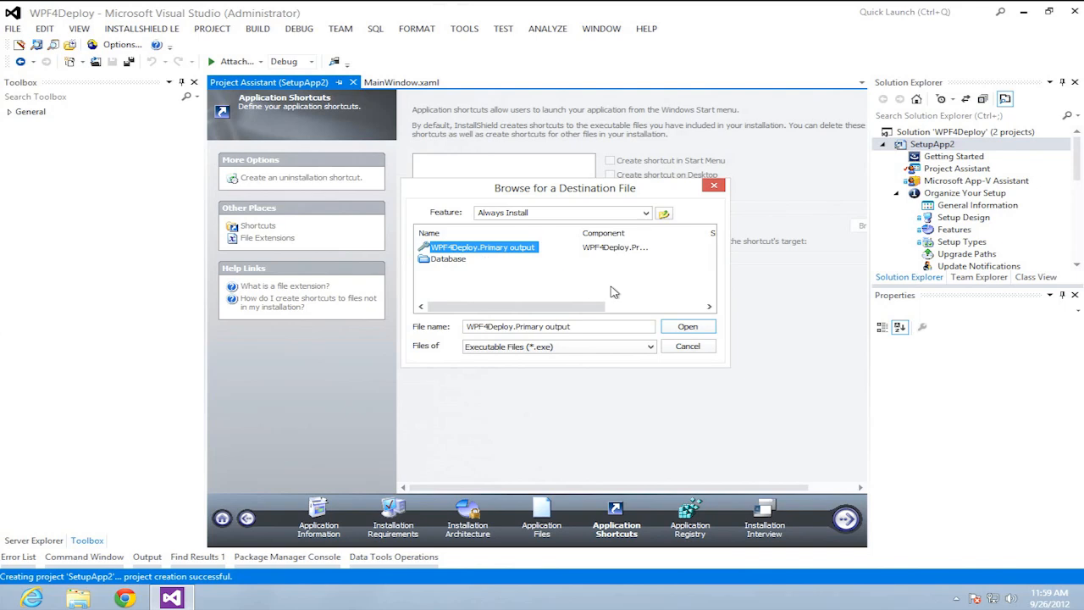
left_click(671, 328)
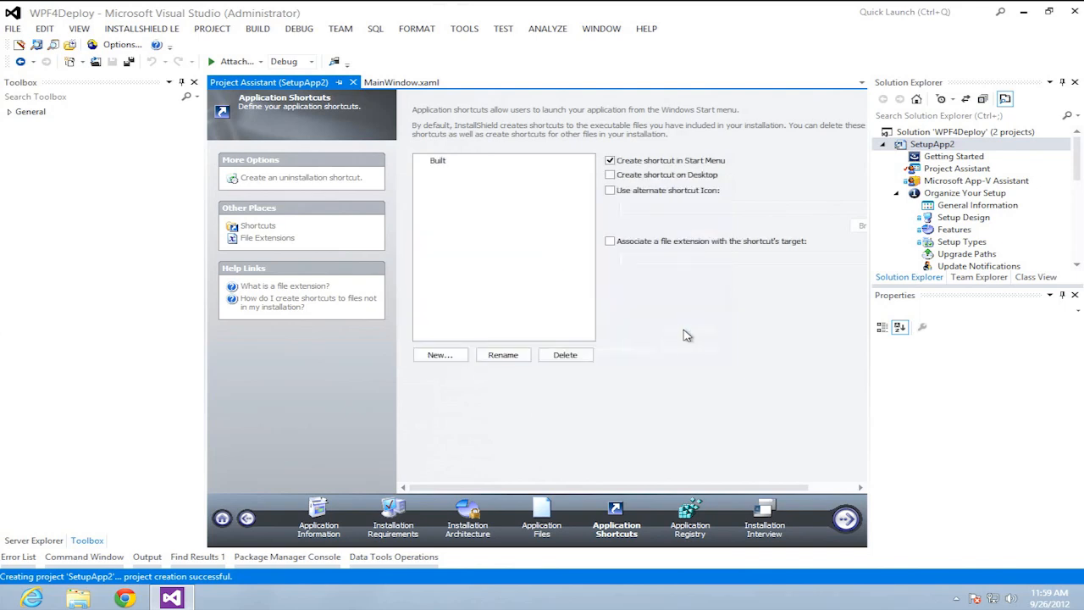
left_click(440, 165)
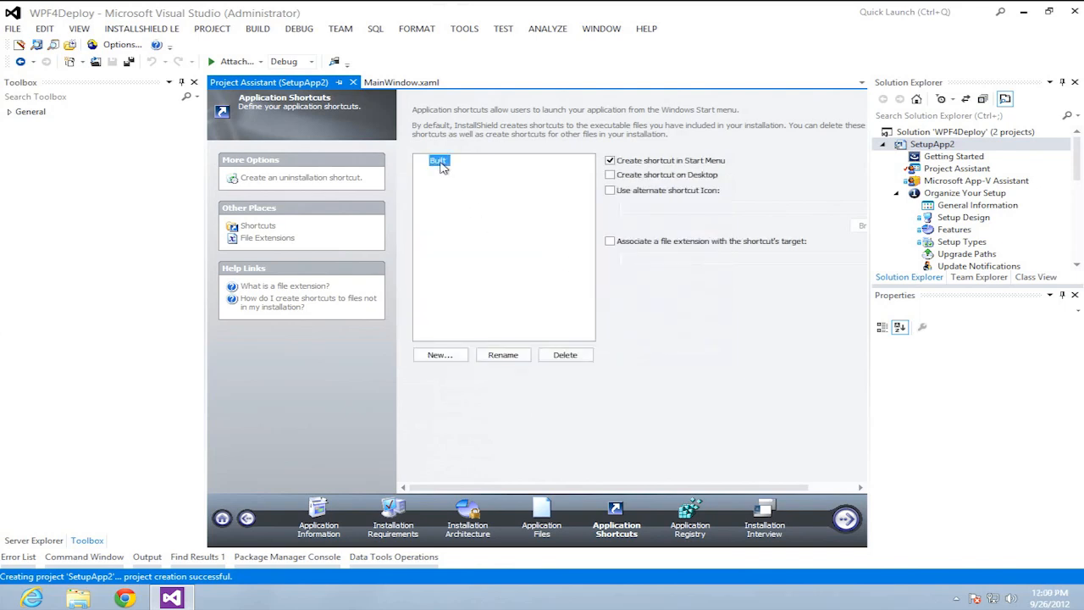
Rename the built application shortcut to "Simple WPF Deployment" and also create it on the desktop.
left_click(505, 356)
type("Simple WPF Deployment")
left_click(610, 174)
Review the Application Registry options with registry configuration set to No and the Installation Interview settings, and close the Project Assistant.
left_click(844, 521)
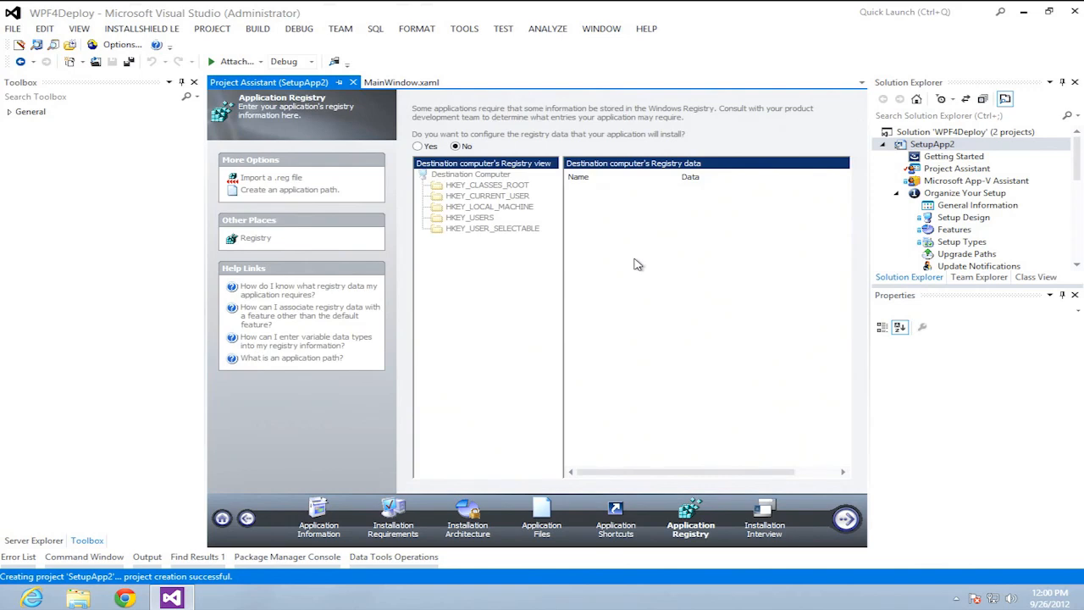
left_click(417, 147)
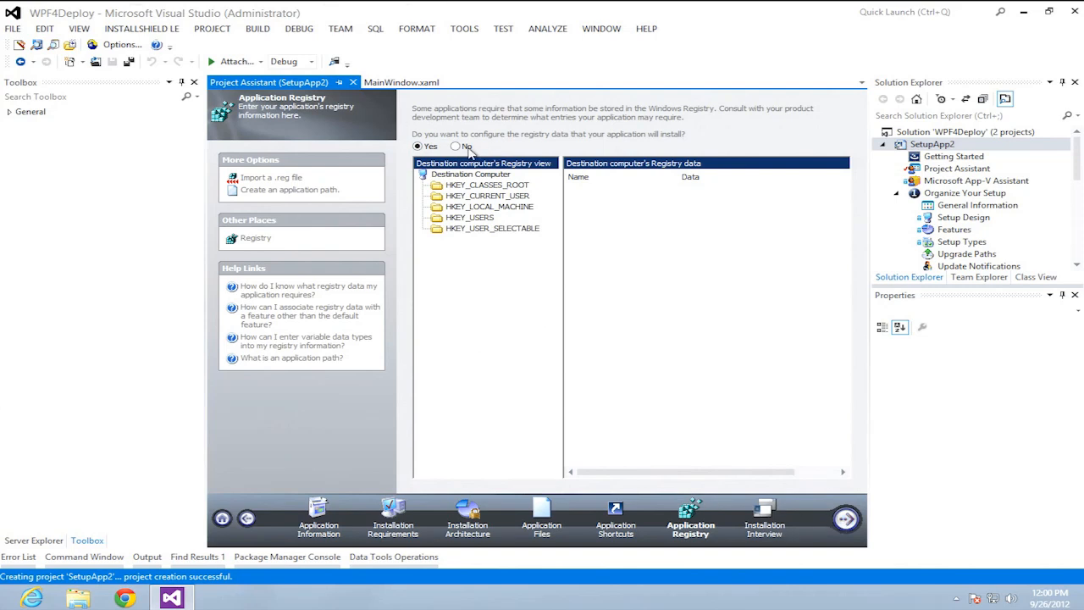
left_click(458, 146)
left_click(845, 519)
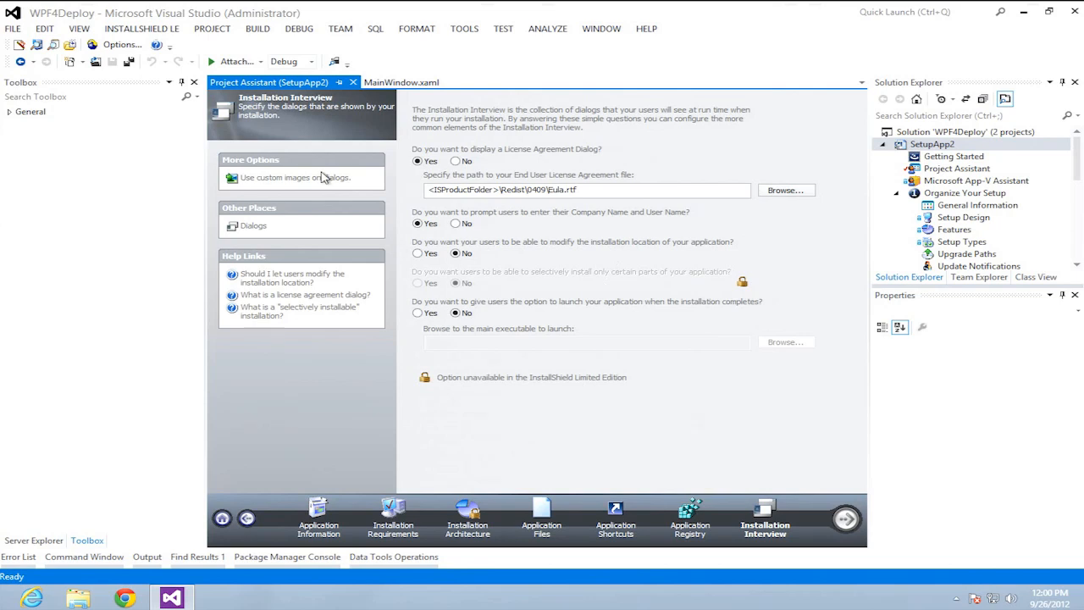
left_click(353, 83)
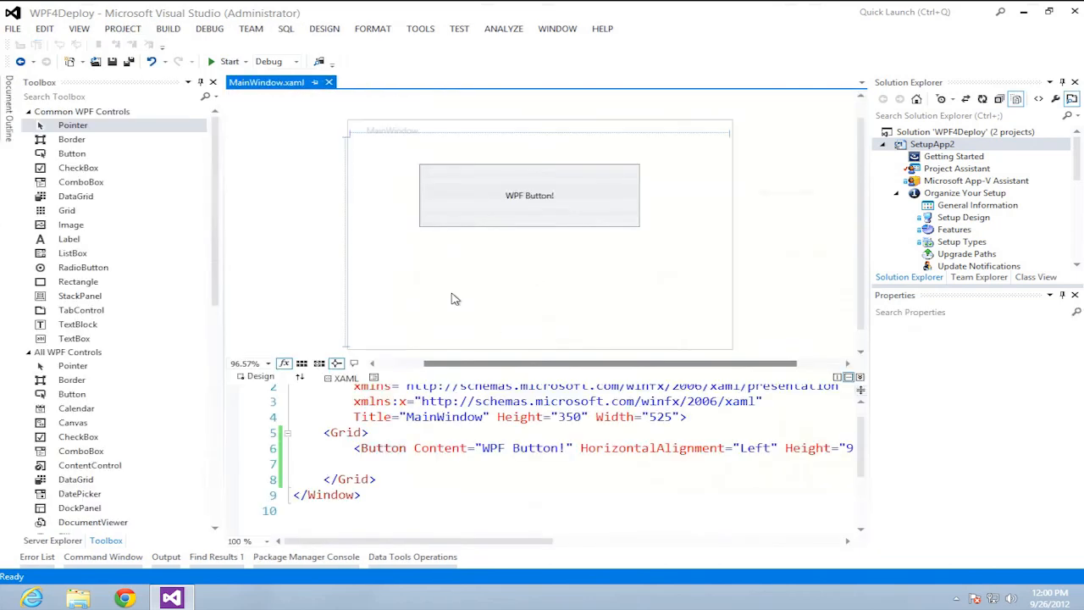
Start the installation of the SetupApp2 project, agreeing to build the out-of-date DVD-5 release.
right_click(918, 145)
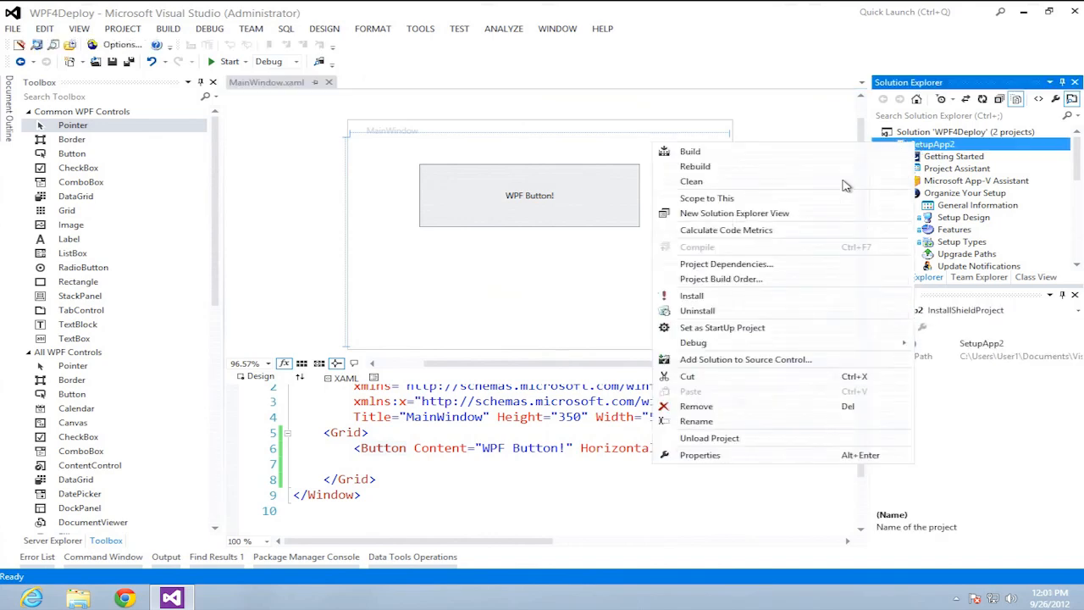
left_click(744, 297)
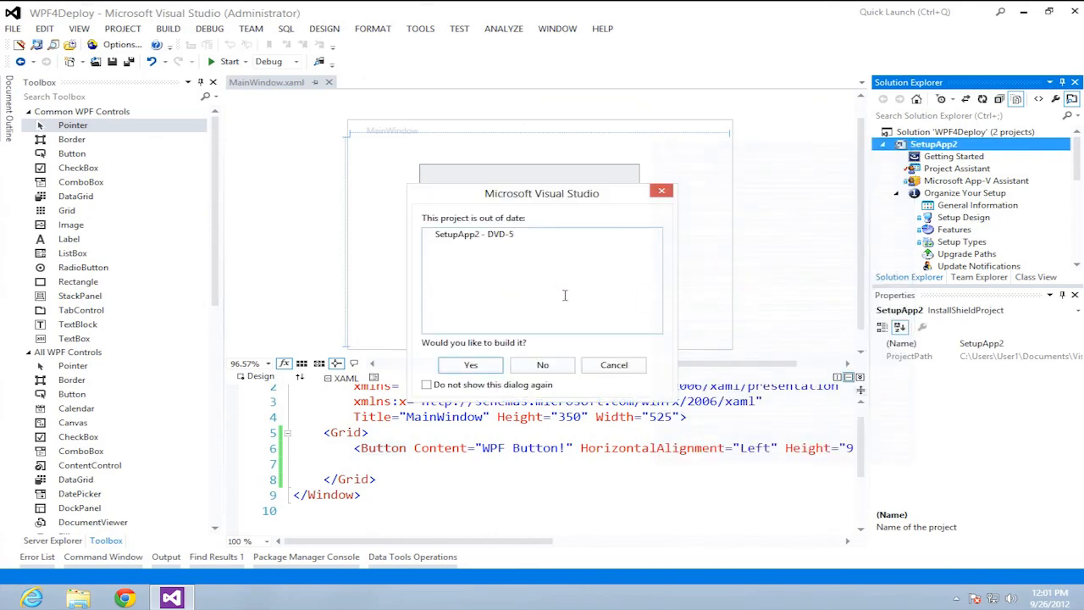
left_click(472, 365)
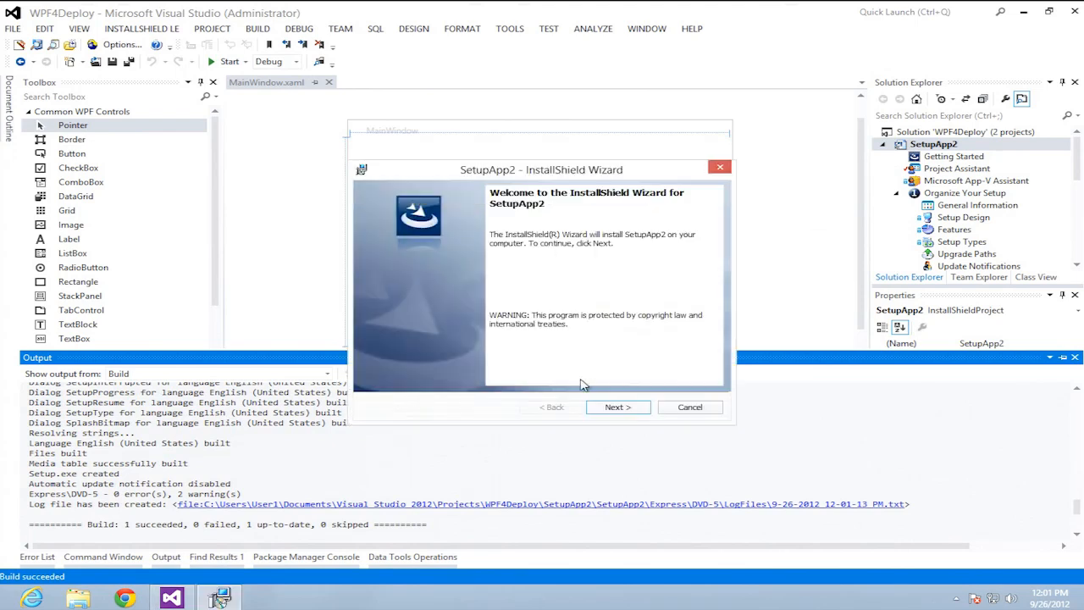
Complete the SetupApp2 InstallShield Wizard, accepting the license agreement and keeping the default customer information.
left_click(616, 408)
left_click(451, 359)
left_click(616, 411)
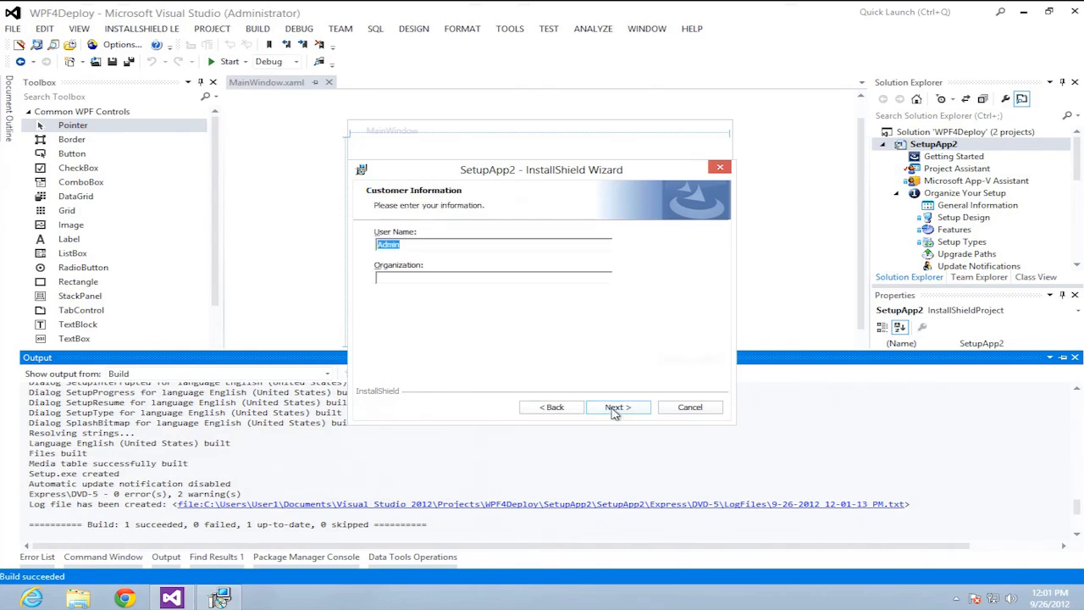
left_click(615, 410)
left_click(616, 410)
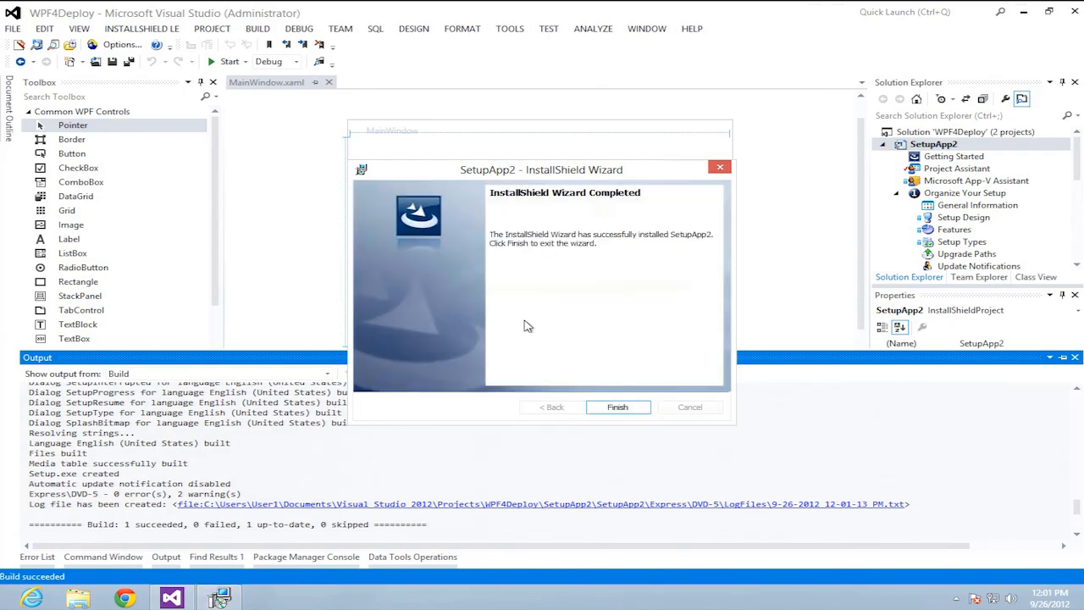
left_click(616, 407)
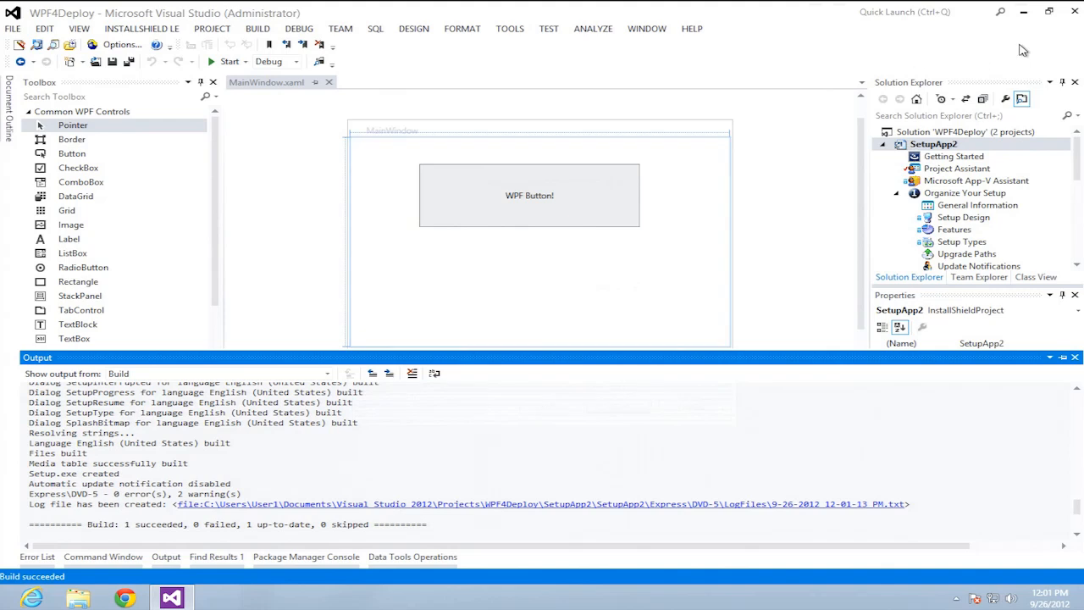
Launch the installed Simple WPF Deployment app from the Windows Start screen, close it, and return to MainWindow.xaml in Visual Studio.
left_click(1024, 13)
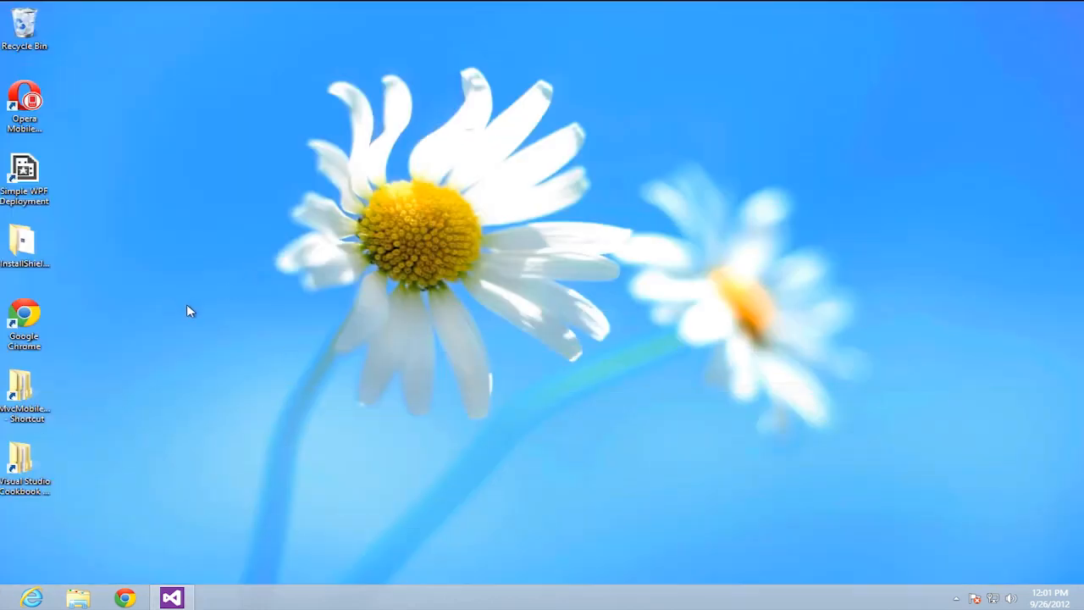
key("super")
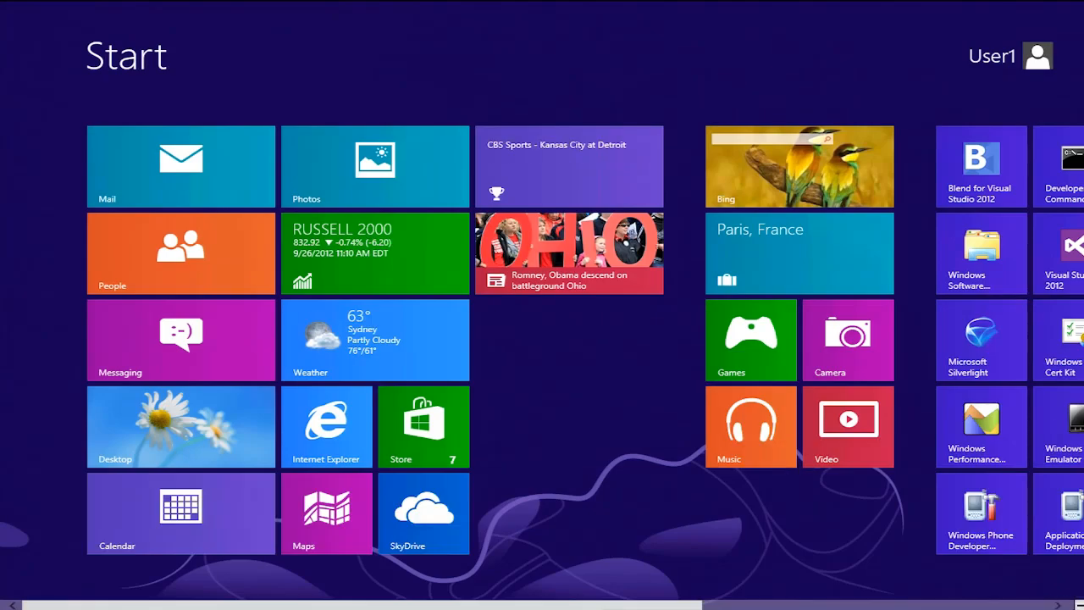
left_click(1041, 607)
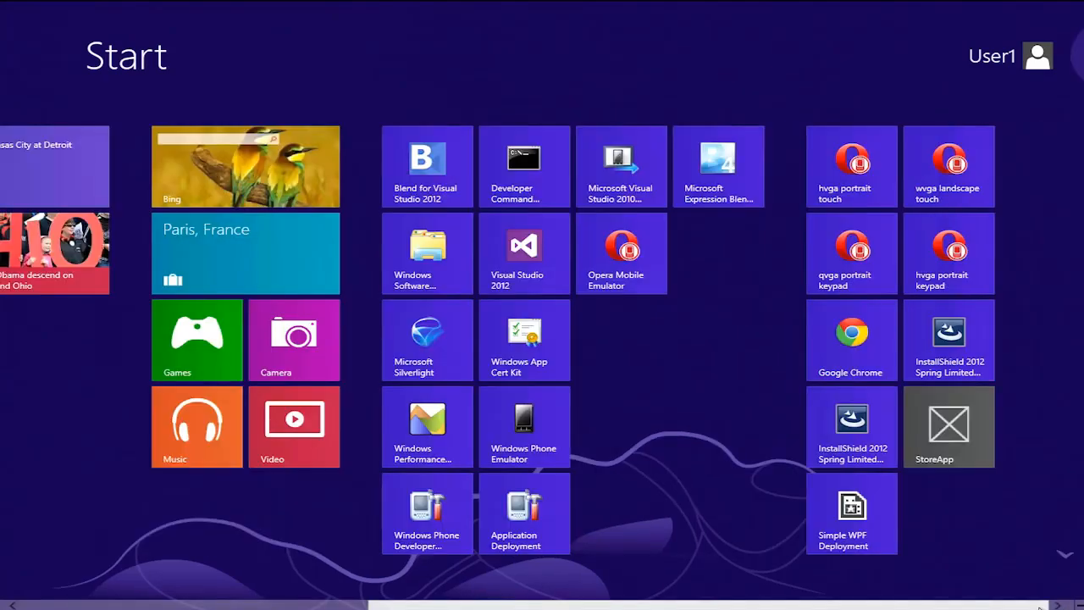
left_click(843, 514)
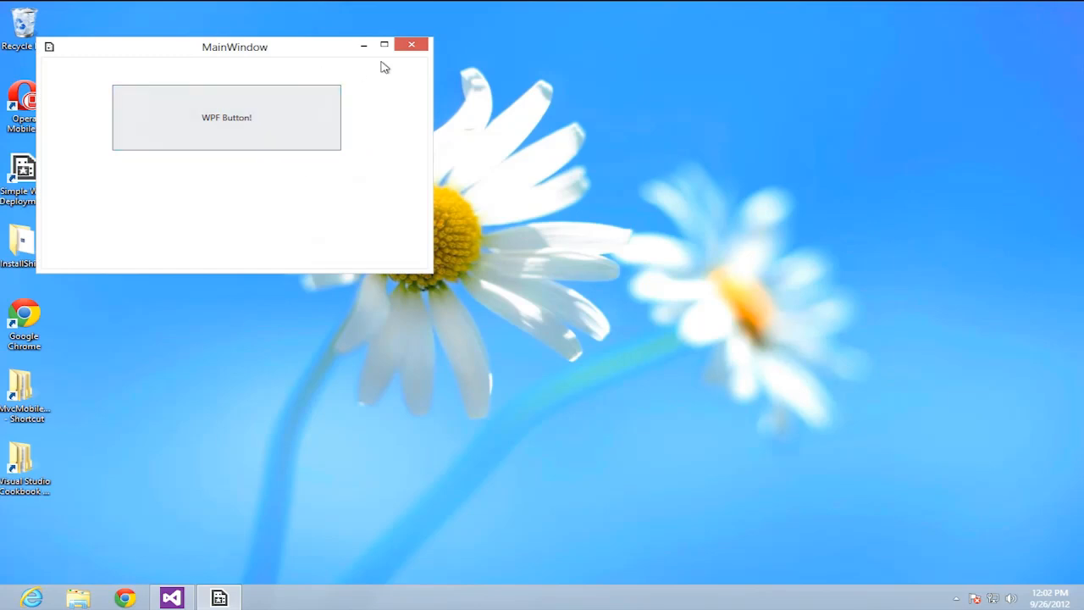
left_click(421, 48)
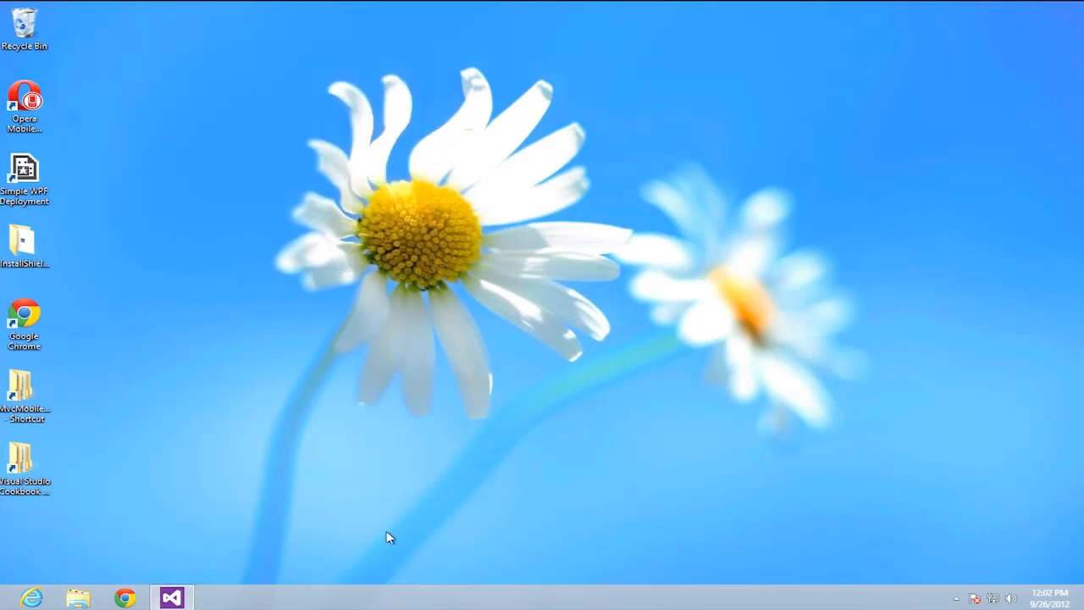
left_click(176, 597)
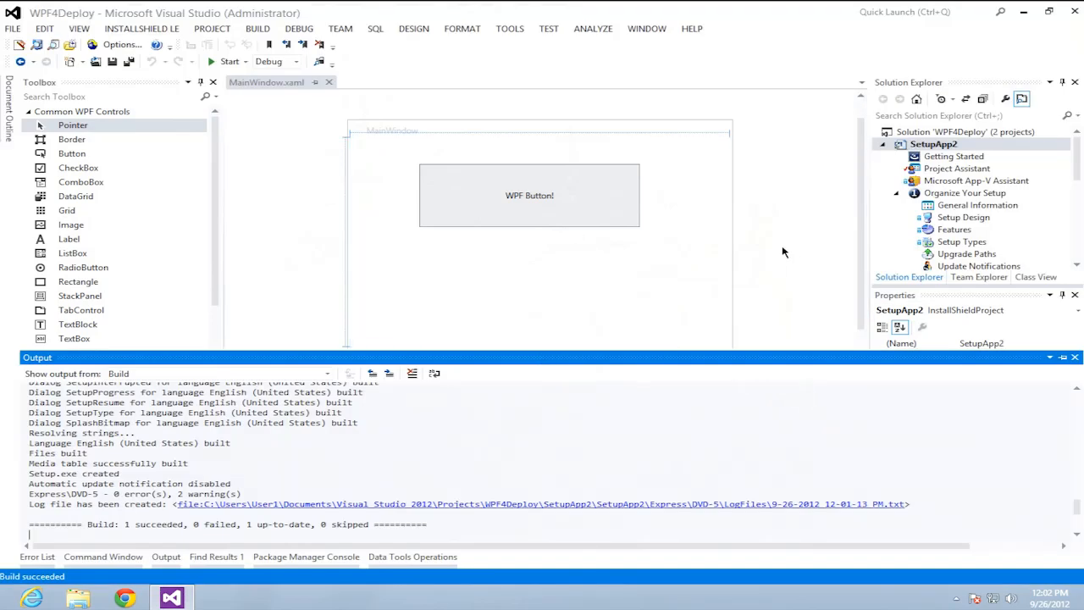
left_click(782, 251)
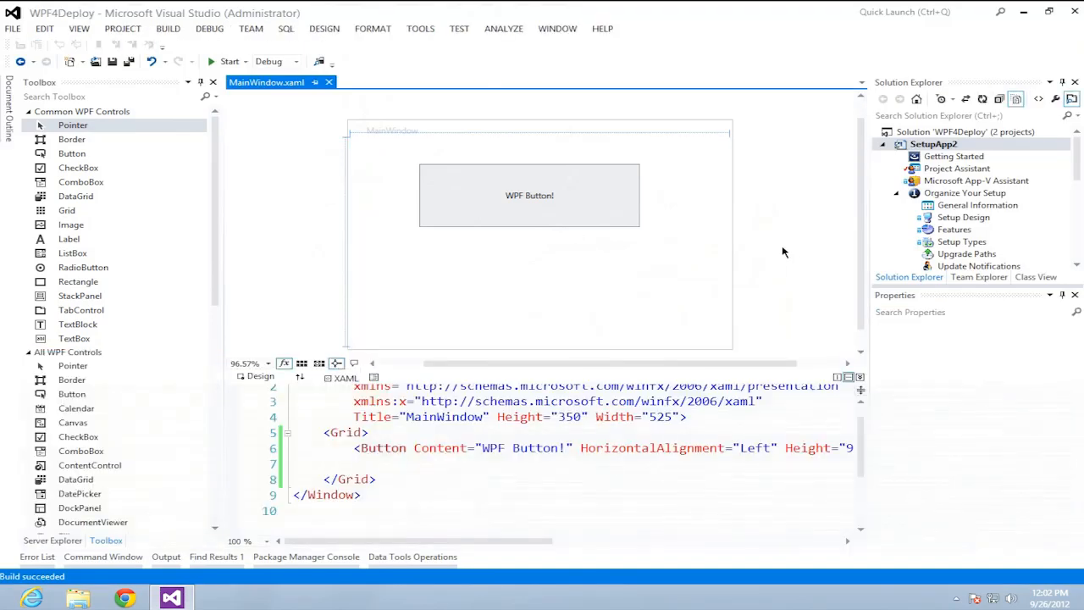